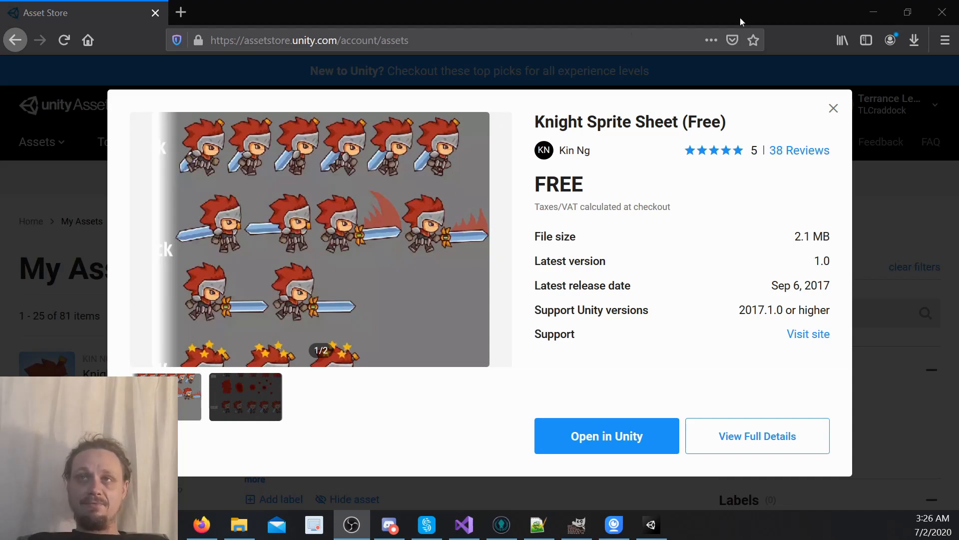
- Close the Asset Store browser window and return to the Unity editor
{"action": "left_click", "coordinate": [943, 13]}
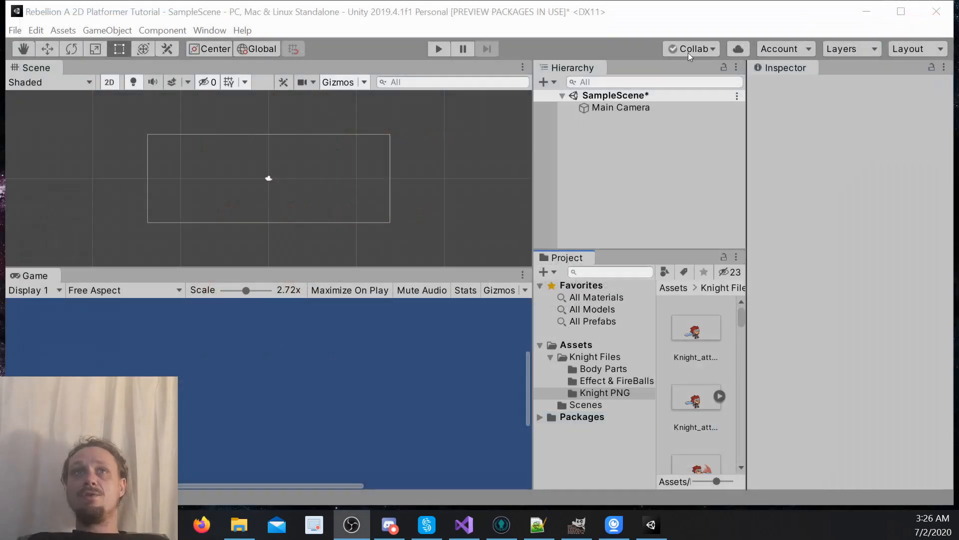
{"action": "left_click", "coordinate": [216, 31]}
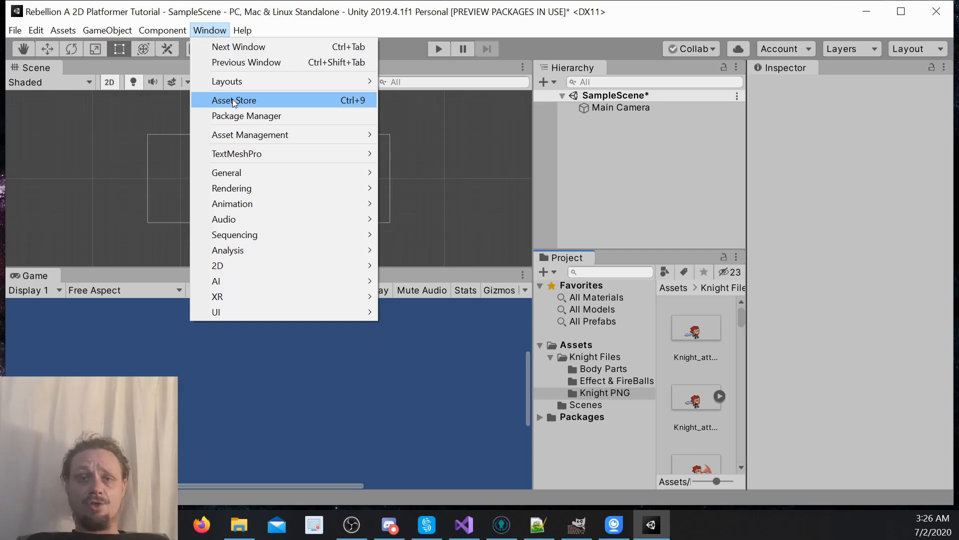
{"action": "left_click", "coordinate": [845, 232]}
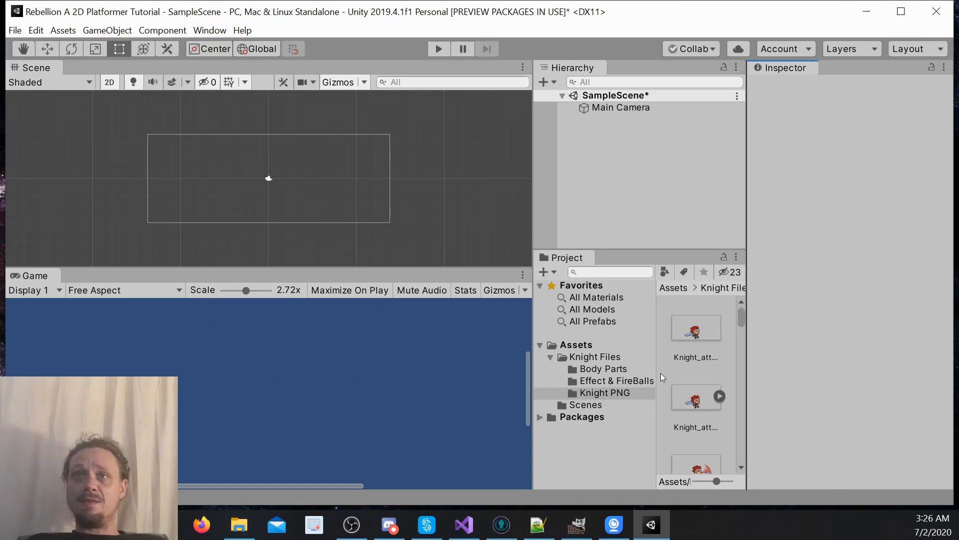
- Inspect the Knight_attack_02 sprite in the Sprite Editor and close the editor again
{"action": "left_click", "coordinate": [719, 396]}
{"action": "scroll", "coordinate": [697, 413], "scroll_direction": "up", "scroll_amount": 1}
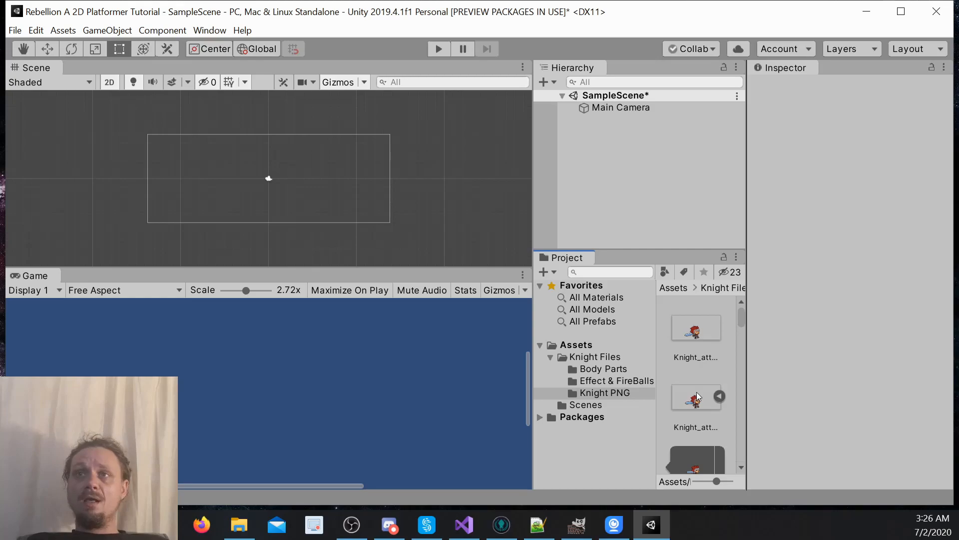
{"action": "left_click", "coordinate": [697, 403]}
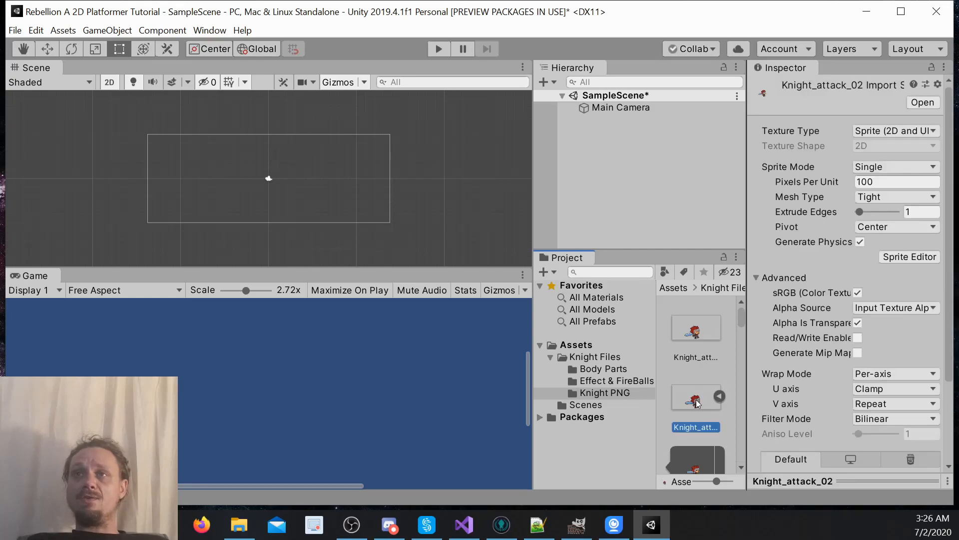
{"action": "left_click", "coordinate": [900, 257]}
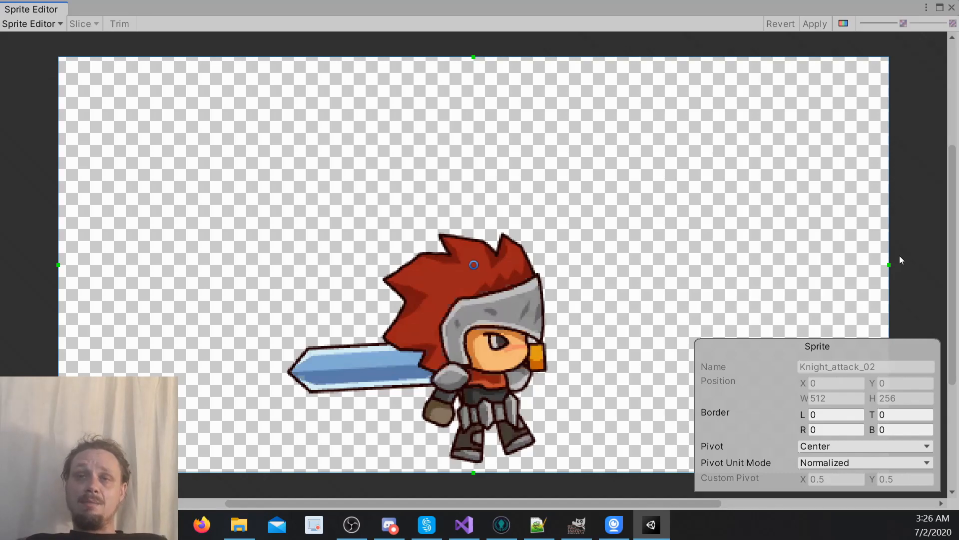
{"action": "left_click", "coordinate": [952, 7]}
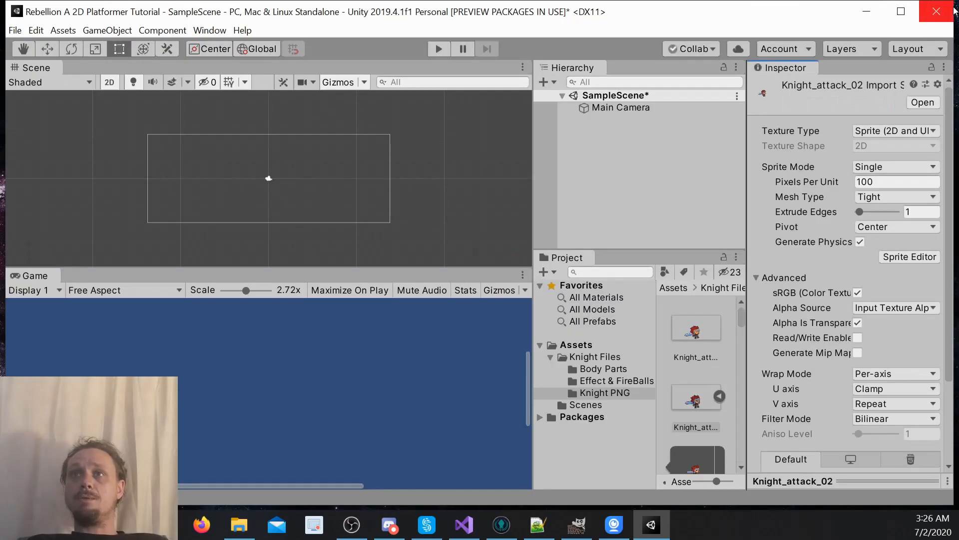
- Switch to GIMP to examine the individual knight layers of the combined character sprite sheet, and return to Unity
{"action": "left_click", "coordinate": [578, 525]}
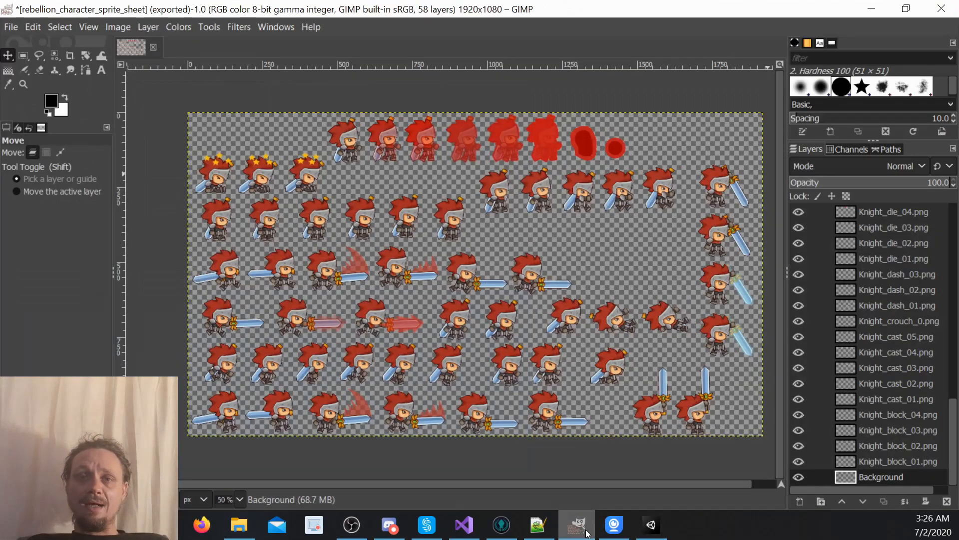
{"action": "left_click", "coordinate": [856, 256]}
{"action": "left_click", "coordinate": [869, 289]}
{"action": "left_click", "coordinate": [873, 317]}
{"action": "left_click", "coordinate": [874, 342]}
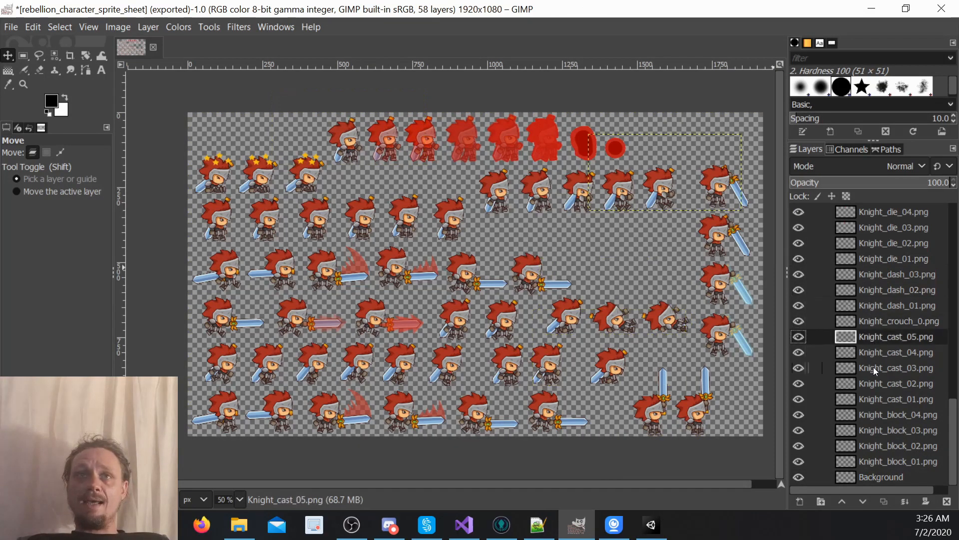
{"action": "left_click", "coordinate": [873, 368]}
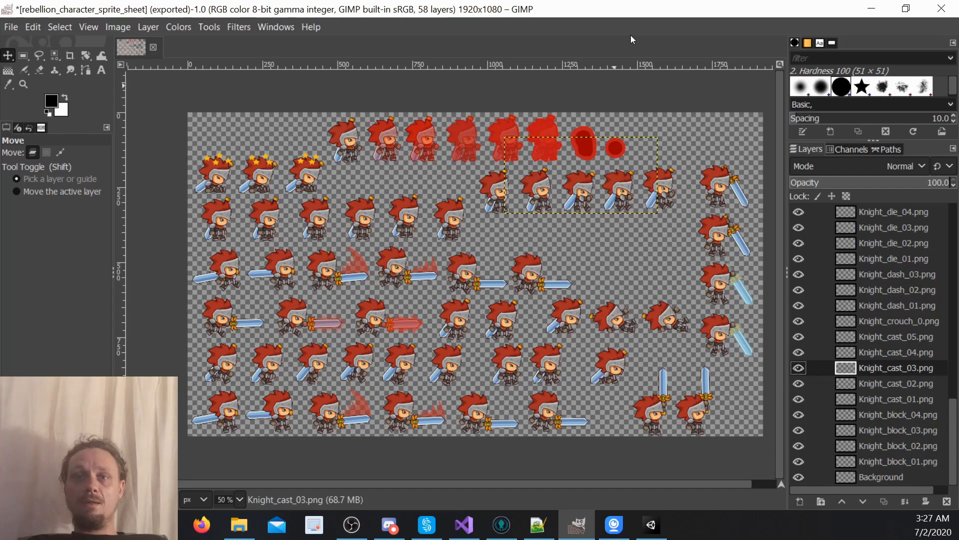
{"action": "left_click", "coordinate": [876, 10]}
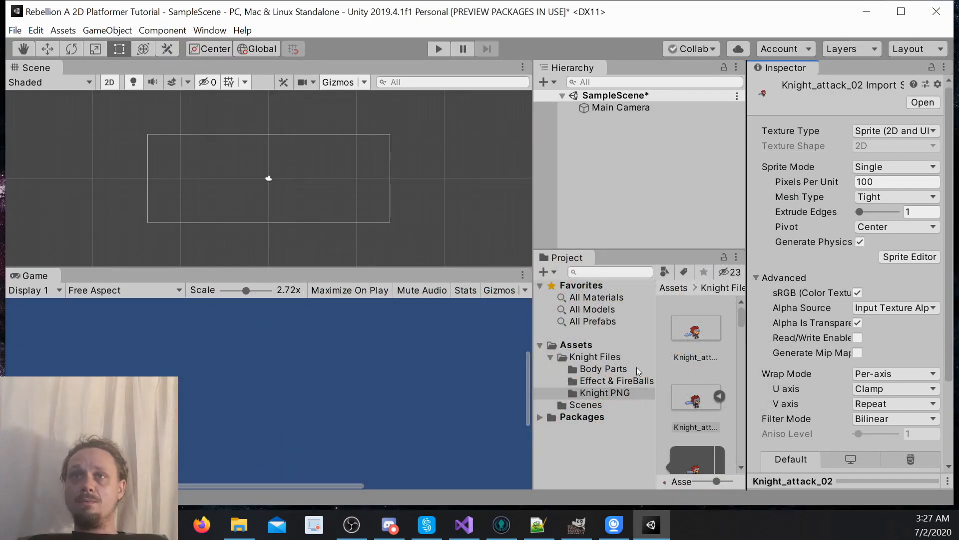
- Collapse Knight Files and create a folder named "animations" directly under Assets
{"action": "left_click", "coordinate": [553, 358]}
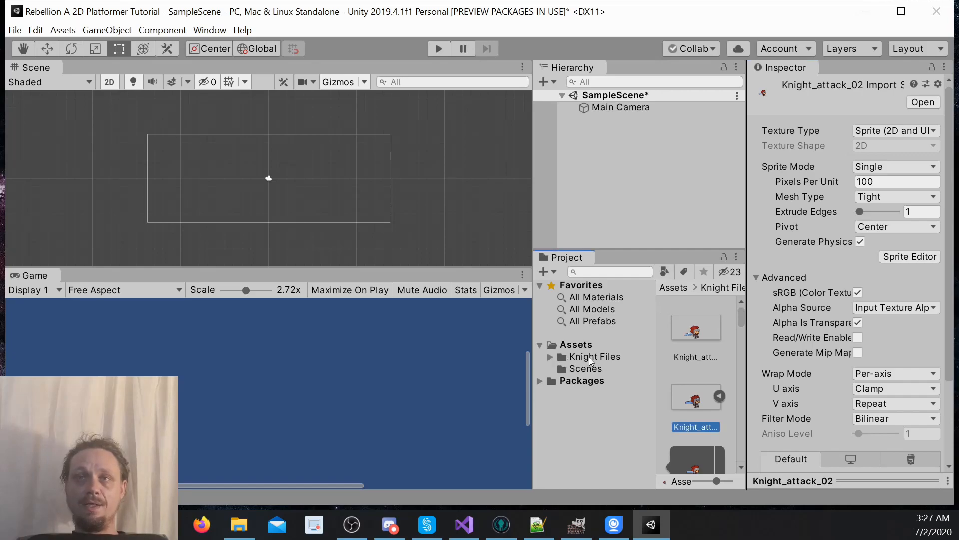
{"action": "left_click", "coordinate": [580, 344]}
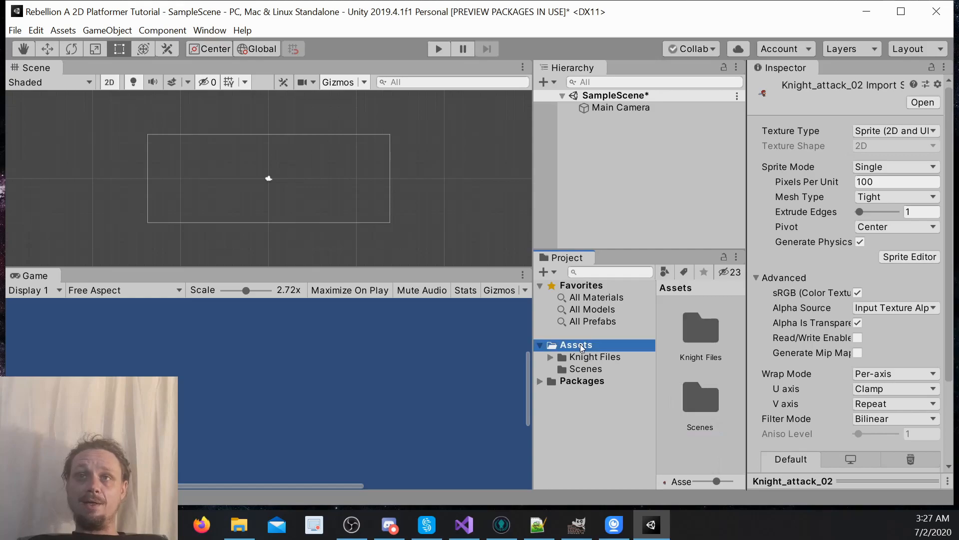
{"action": "right_click", "coordinate": [682, 446]}
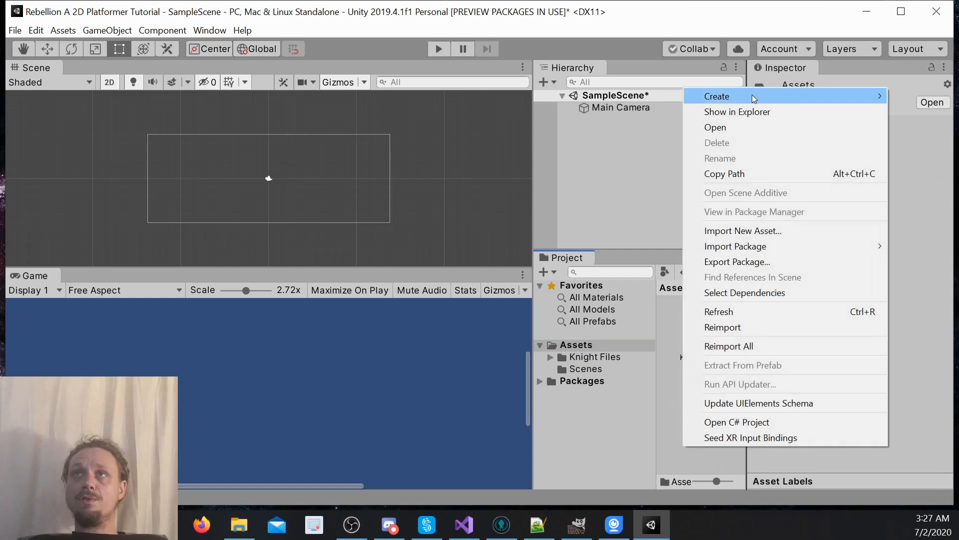
{"action": "mouse_move", "coordinate": [742, 99]}
{"action": "left_click", "coordinate": [613, 28]}
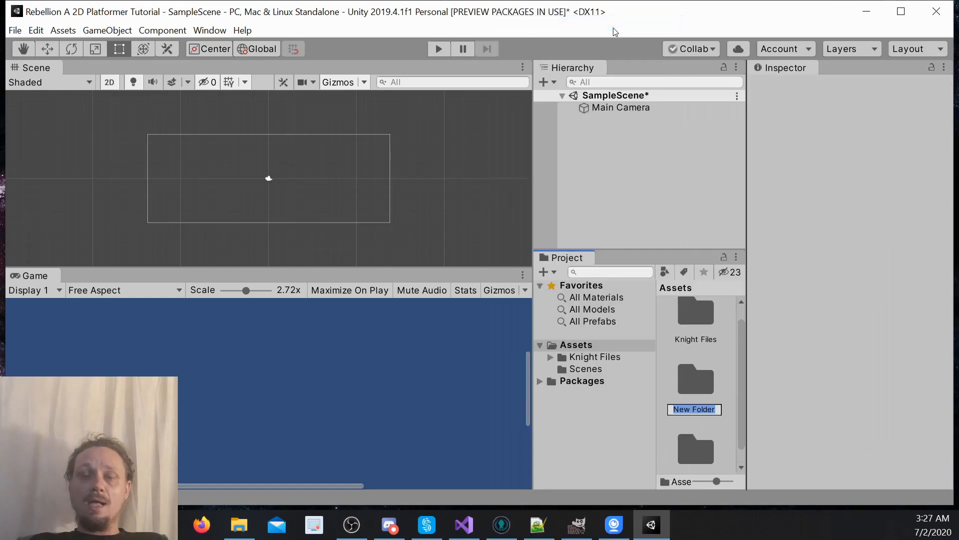
{"action": "type", "text": "a"}
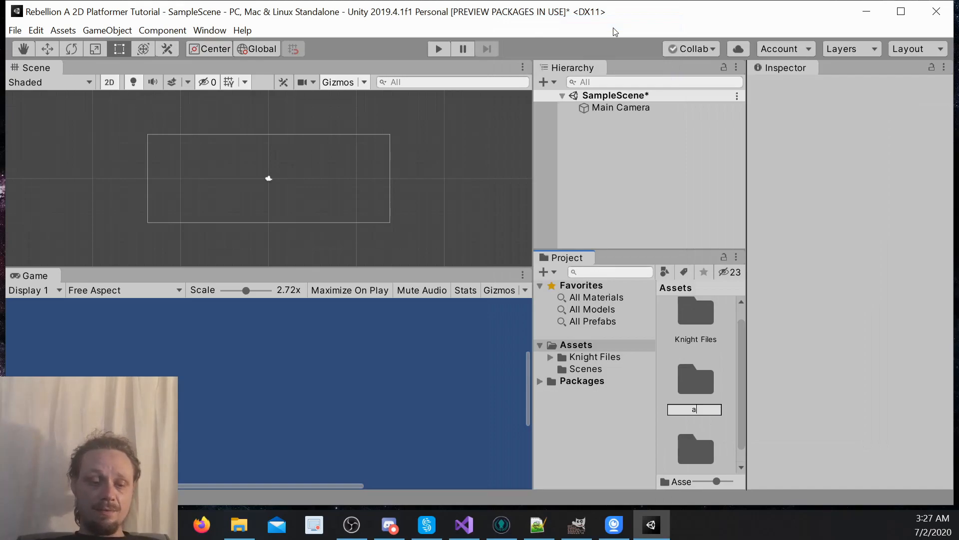
{"action": "type", "text": "nimations"}
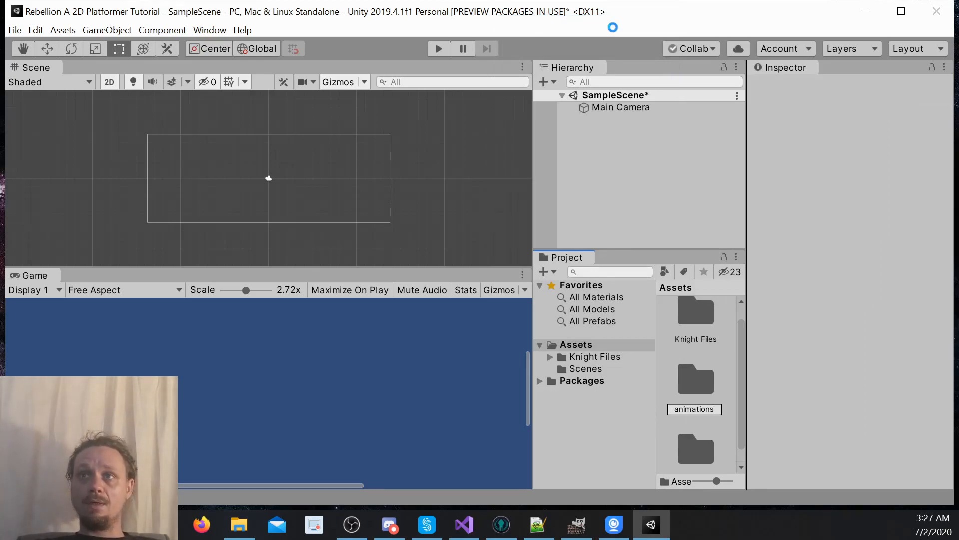
{"action": "key", "text": "Return"}
- Create a second folder named "sprites" in Assets
{"action": "right_click", "coordinate": [727, 379]}
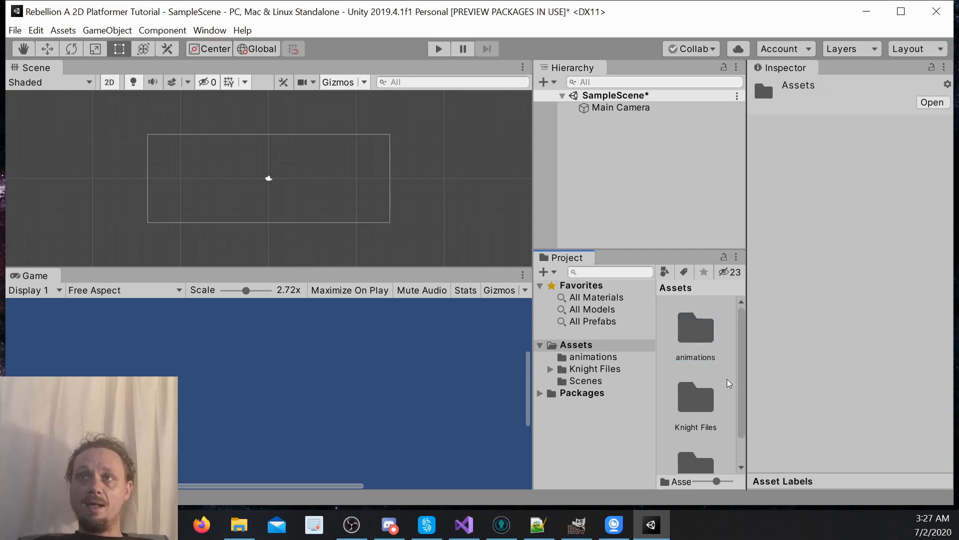
{"action": "mouse_move", "coordinate": [817, 31]}
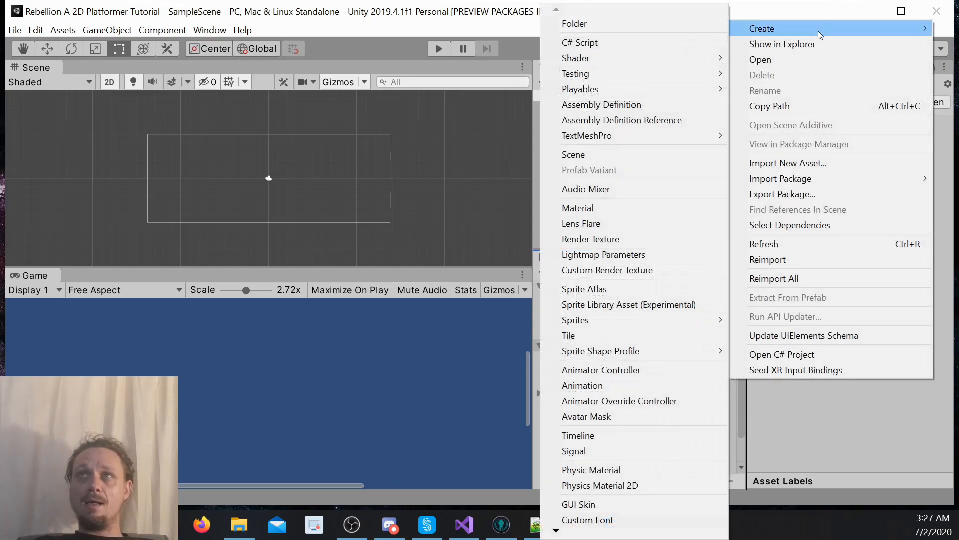
{"action": "left_click", "coordinate": [618, 25]}
{"action": "type", "text": "sp"}
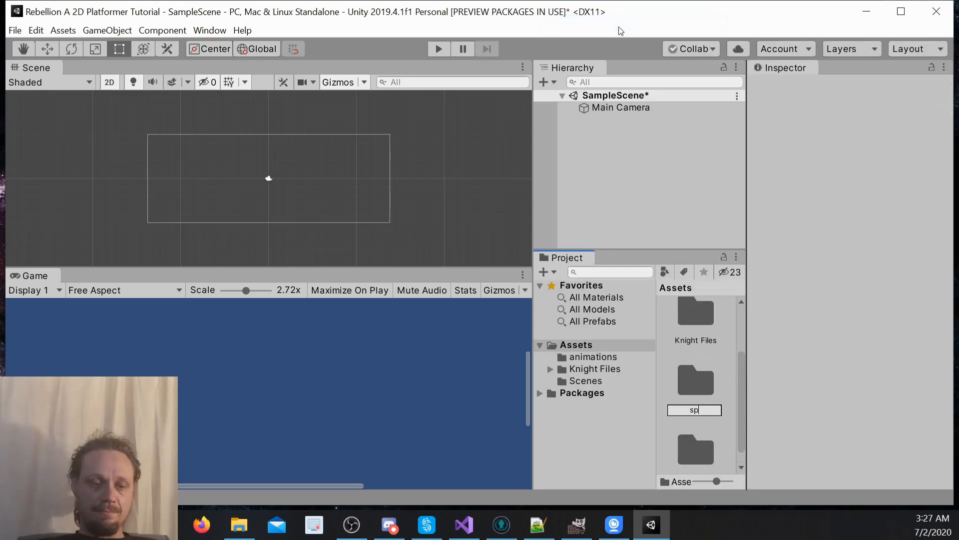
{"action": "type", "text": "rites"}
{"action": "key", "text": "Return"}
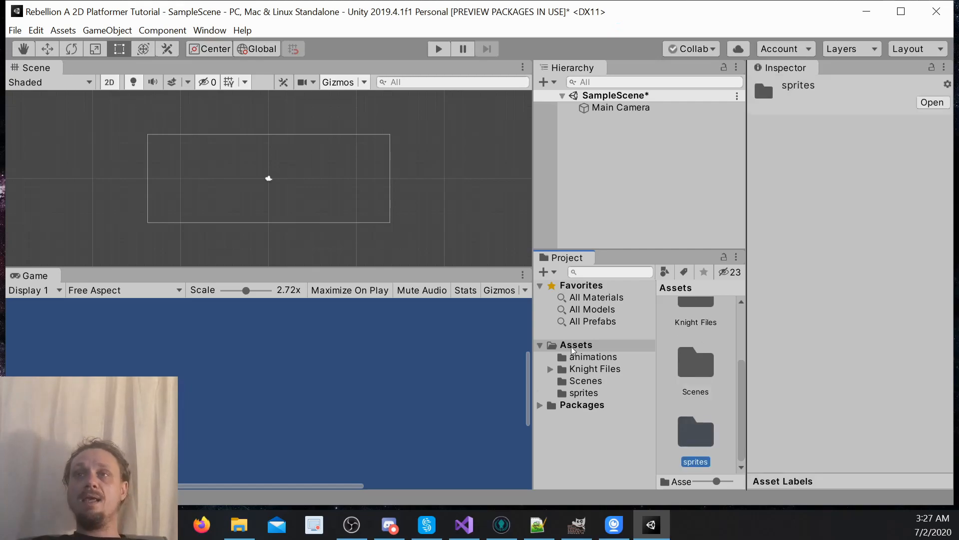
- Import the reb_raw sprite sheet into the sprites folder and apply Multiple as its Sprite Mode
{"action": "double_click", "coordinate": [693, 434]}
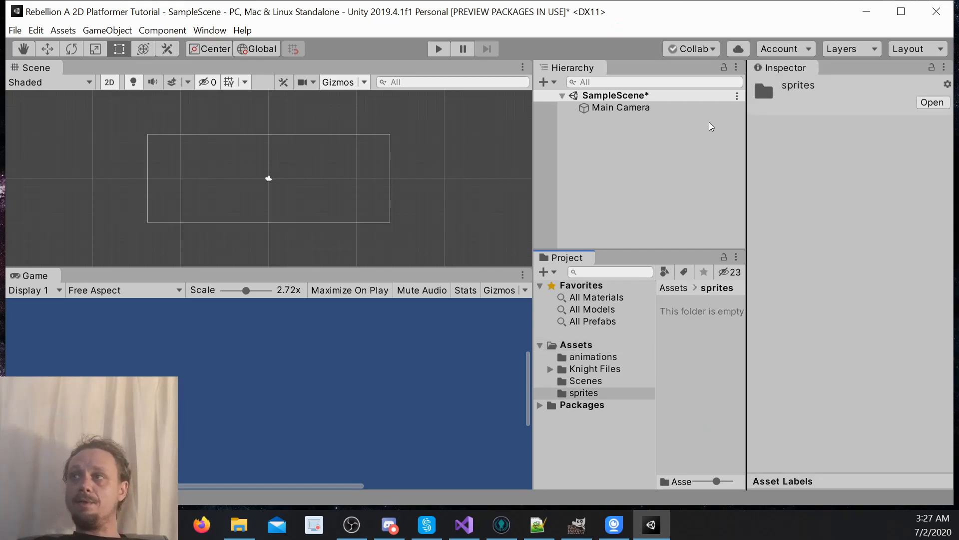
{"action": "left_click_drag", "start_coordinate": [921, 44], "coordinate": [688, 332]}
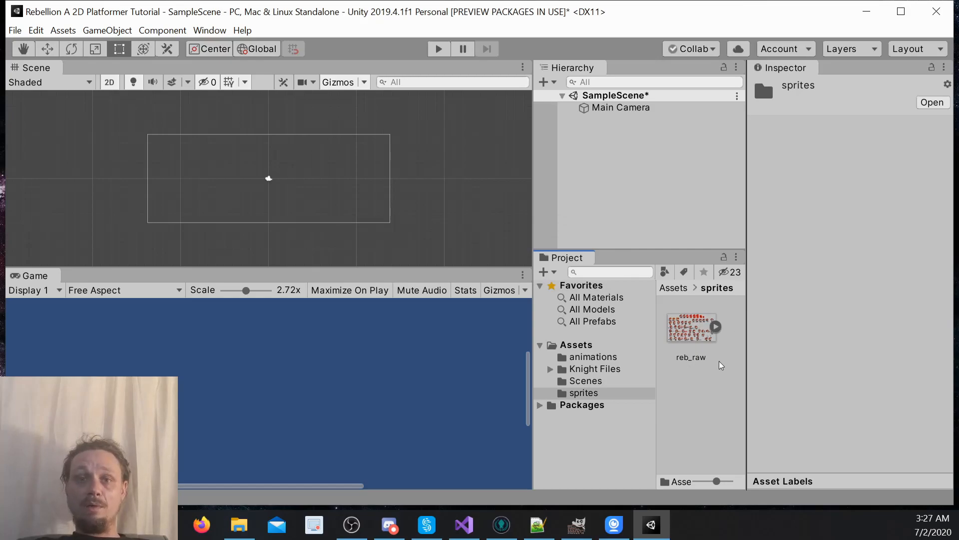
{"action": "left_click", "coordinate": [692, 336]}
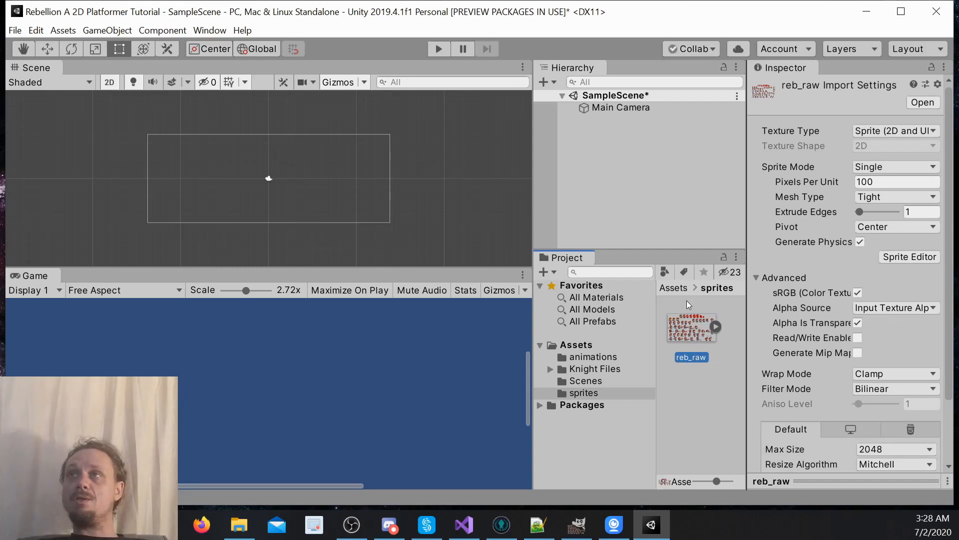
{"action": "left_click", "coordinate": [907, 169]}
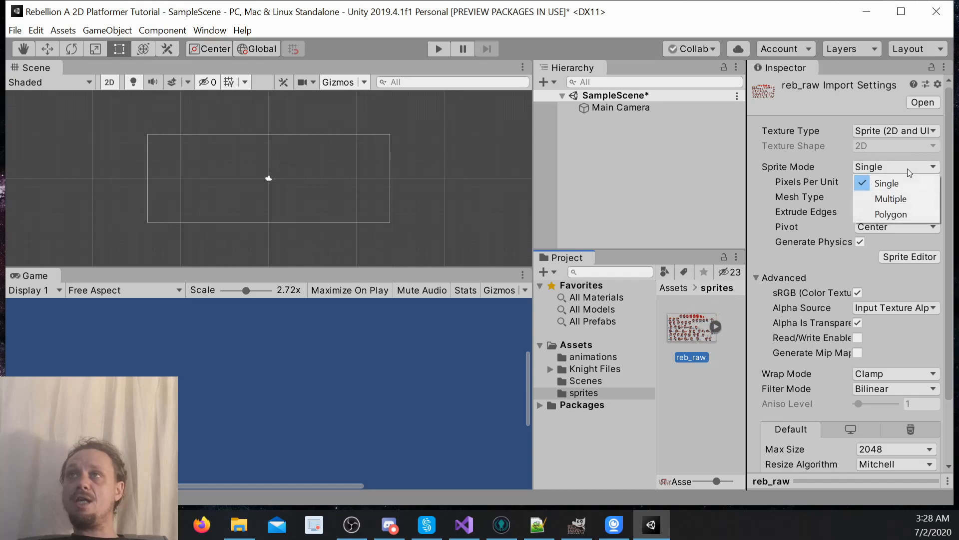
{"action": "left_click", "coordinate": [903, 198]}
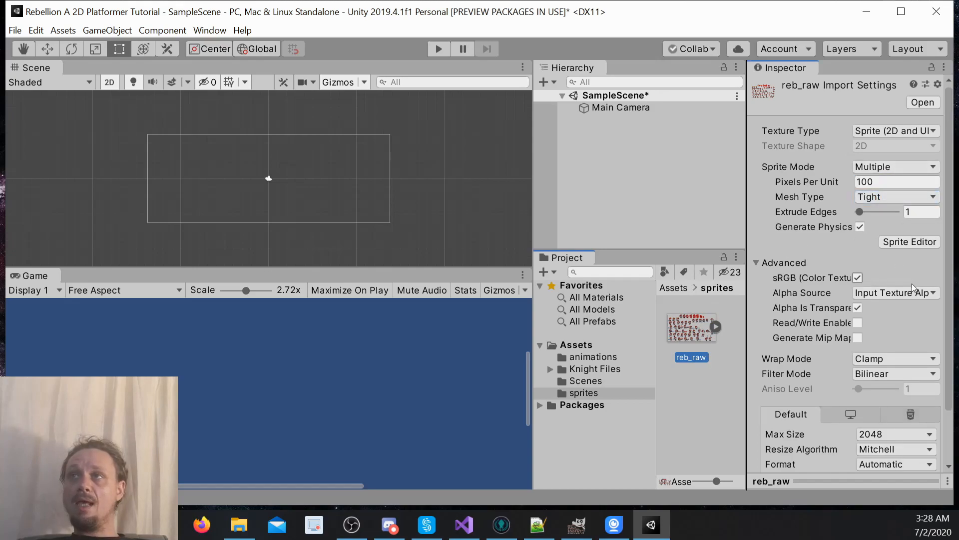
{"action": "scroll", "coordinate": [901, 277], "scroll_direction": "down", "scroll_amount": 3}
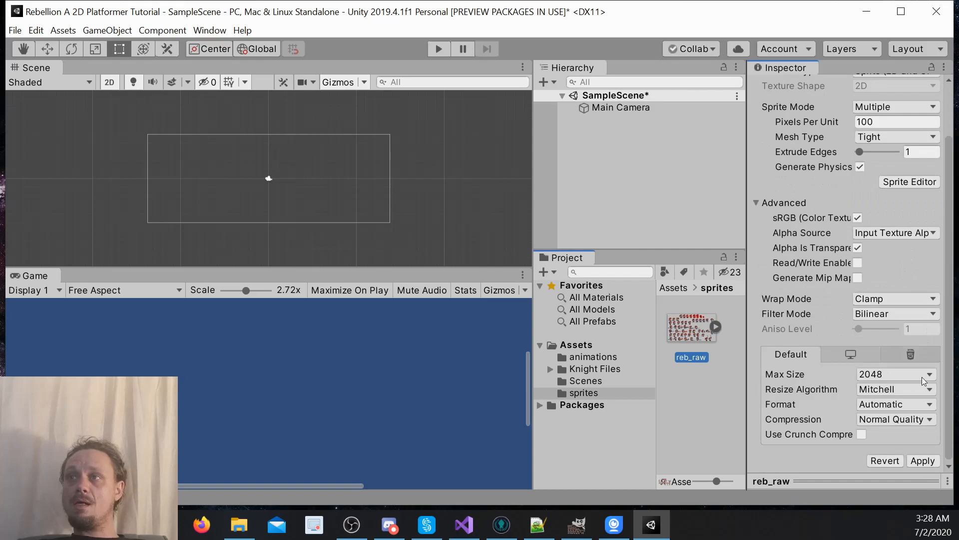
{"action": "left_click", "coordinate": [921, 459]}
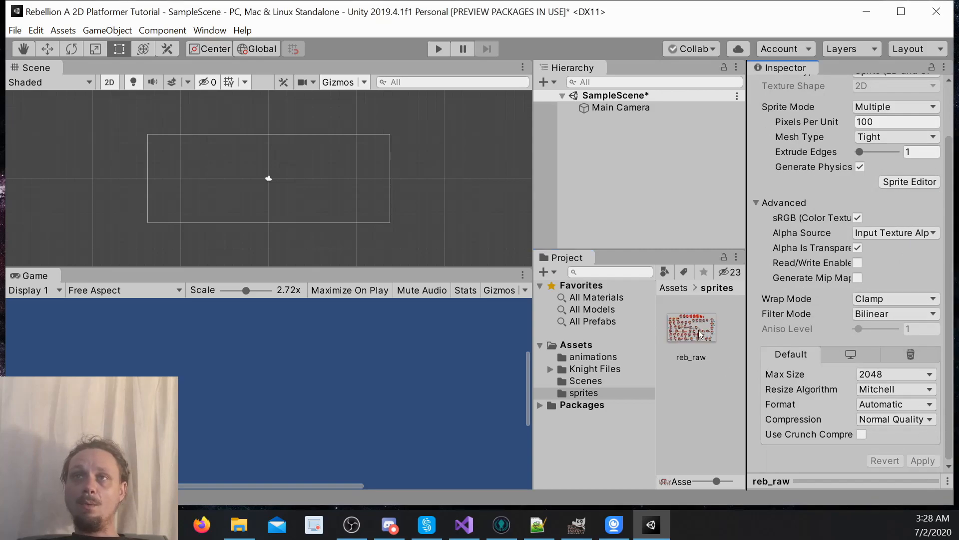
- Duplicate the reb_raw sprite sheet within the sprites folder
{"action": "right_click", "coordinate": [700, 334]}
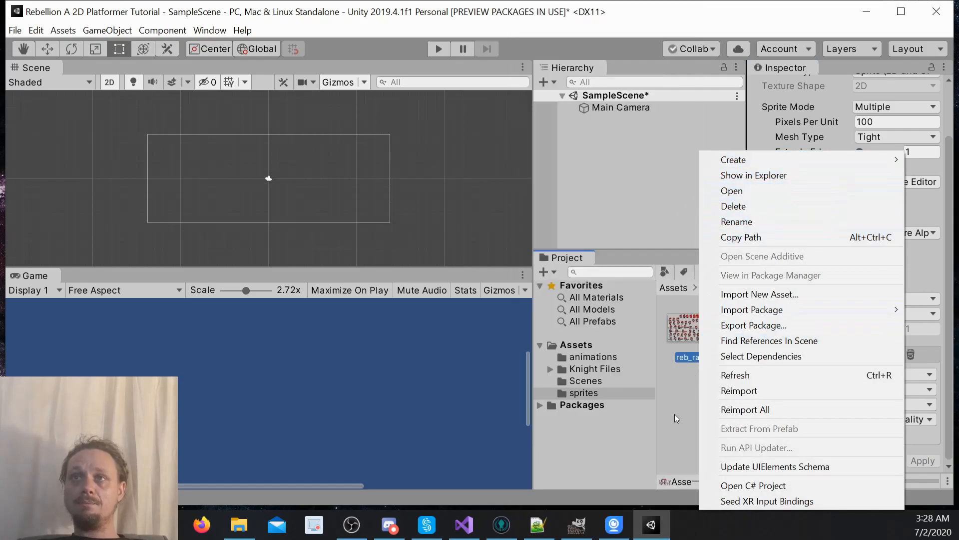
{"action": "left_click", "coordinate": [675, 416]}
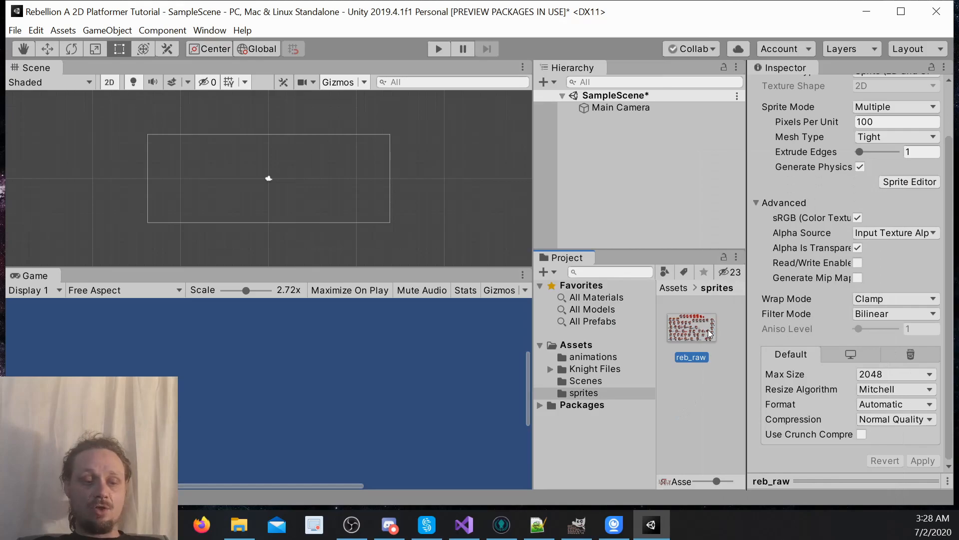
{"action": "double_click", "coordinate": [709, 330]}
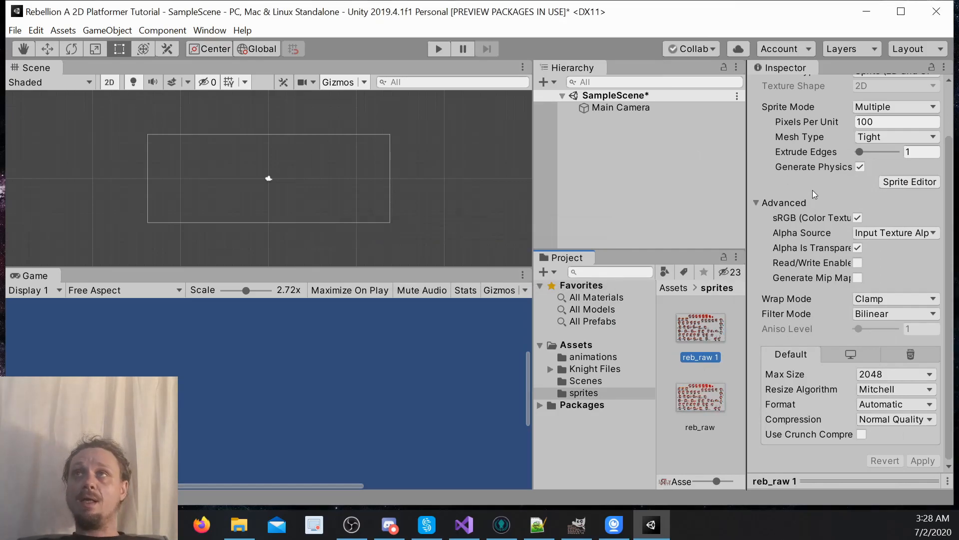
- Rename the duplicated sprite sheet reb_raw 1 as reb_idle
{"action": "scroll", "coordinate": [844, 180], "scroll_direction": "up", "scroll_amount": 3}
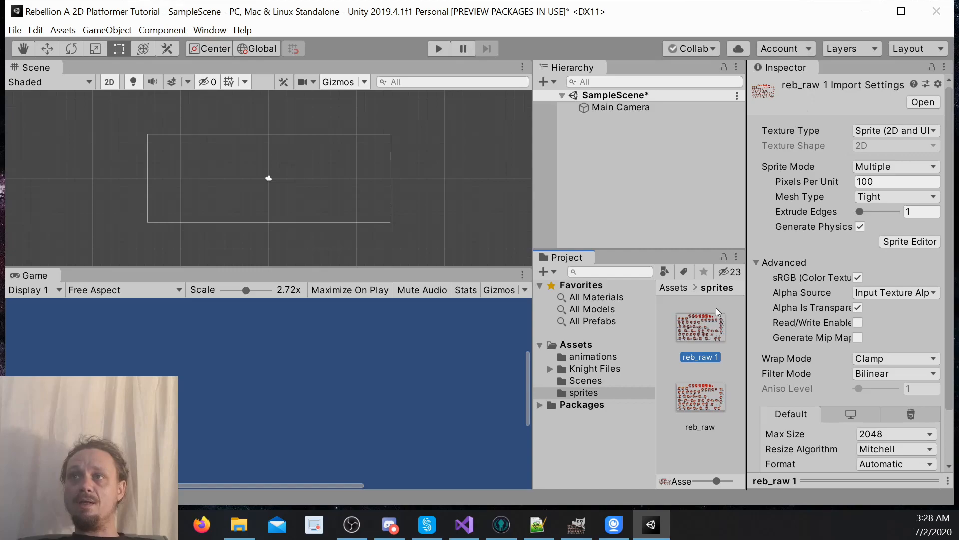
{"action": "right_click", "coordinate": [698, 329]}
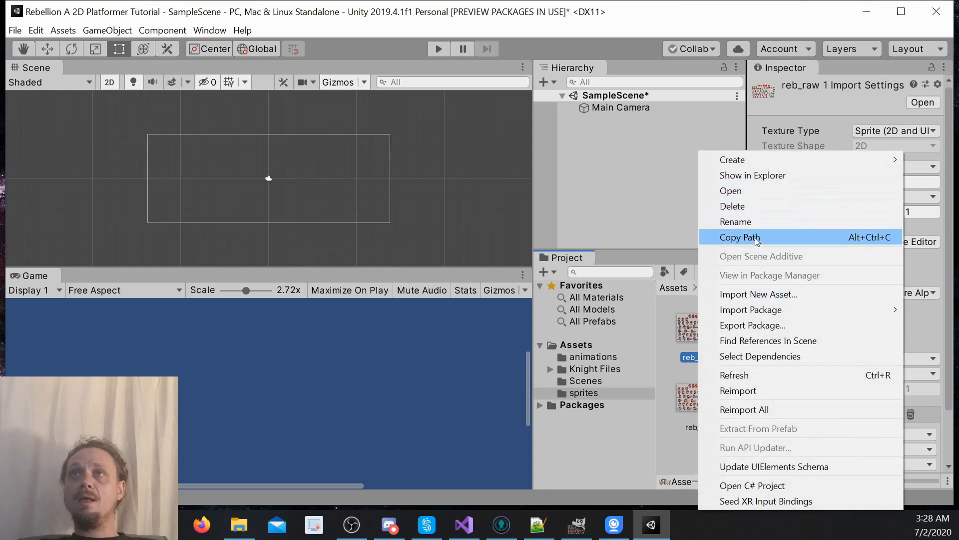
{"action": "left_click", "coordinate": [754, 222]}
{"action": "type", "text": "reb_"}
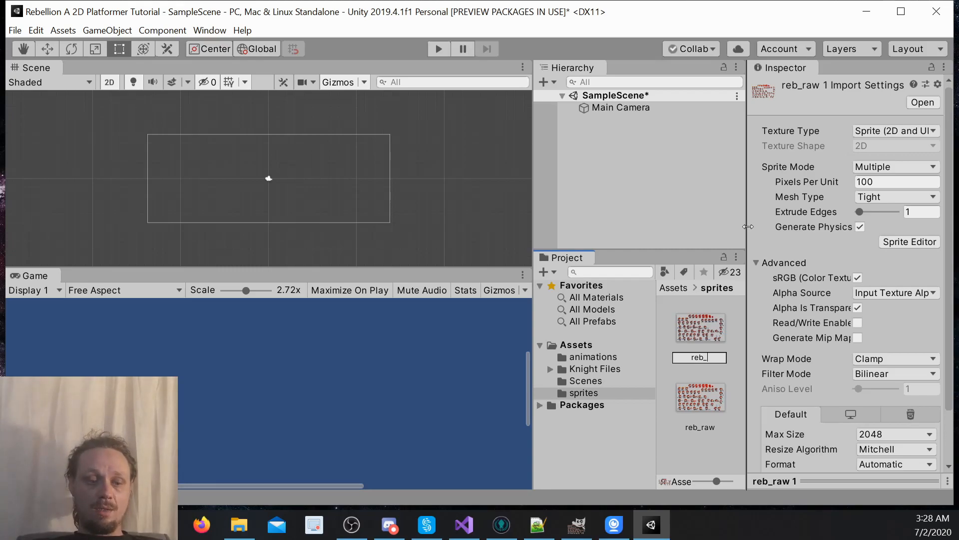
{"action": "type", "text": "walk"}
{"action": "key", "text": "BackSpace"}
{"action": "key", "text": "BackSpace"}
{"action": "key", "text": "BackSpace"}
{"action": "key", "text": "BackSpace"}
{"action": "key", "text": "BackSpace"}
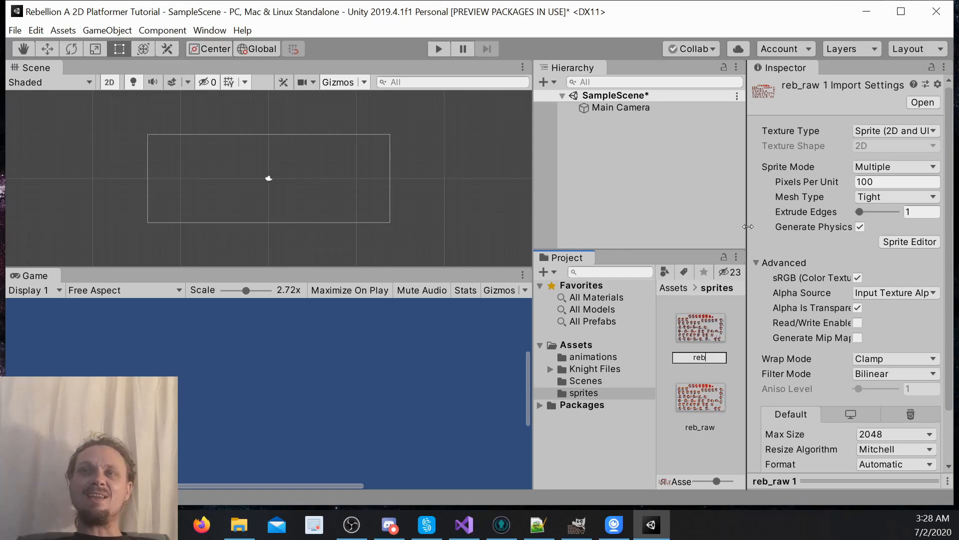
{"action": "type", "text": "_"}
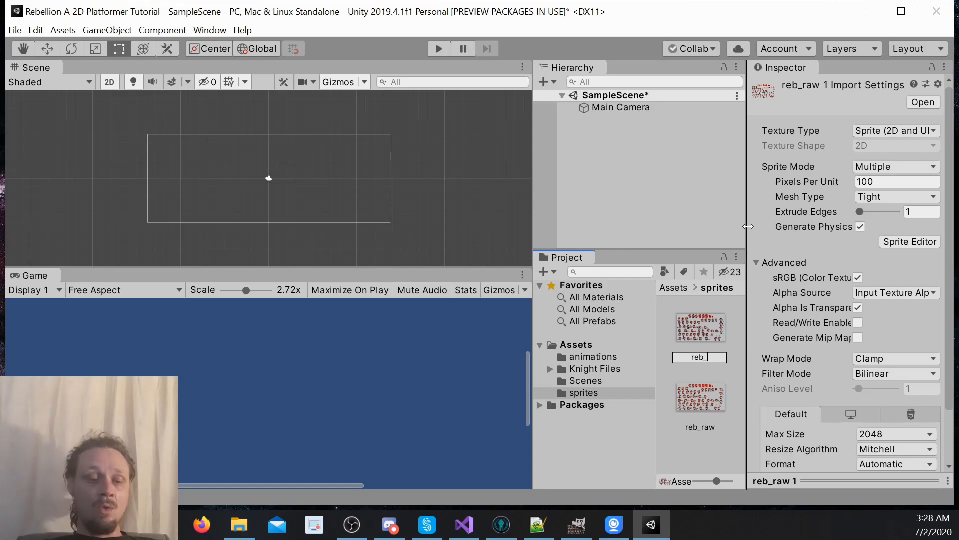
{"action": "type", "text": "idle"}
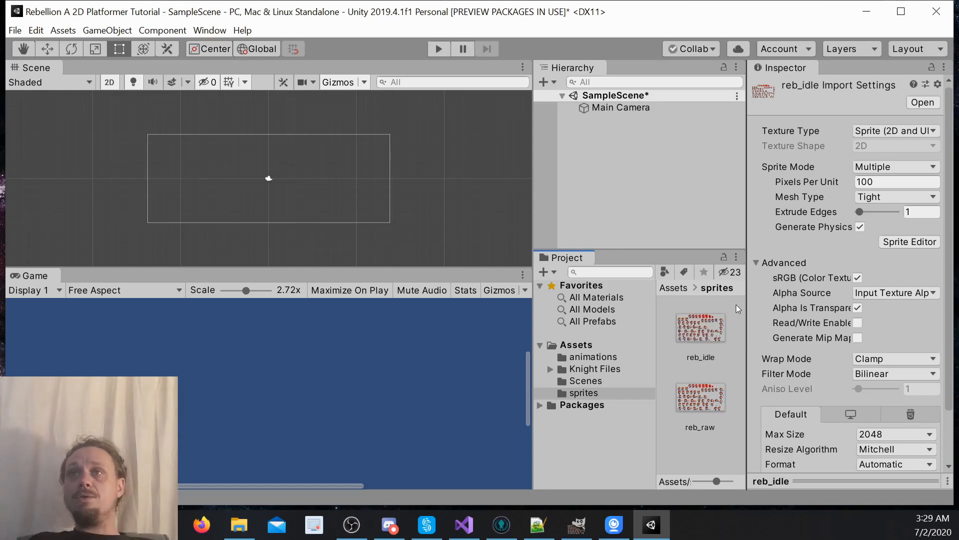
- View the reb_idle sheet in the Sprite Editor and close the editor
{"action": "left_click", "coordinate": [694, 319]}
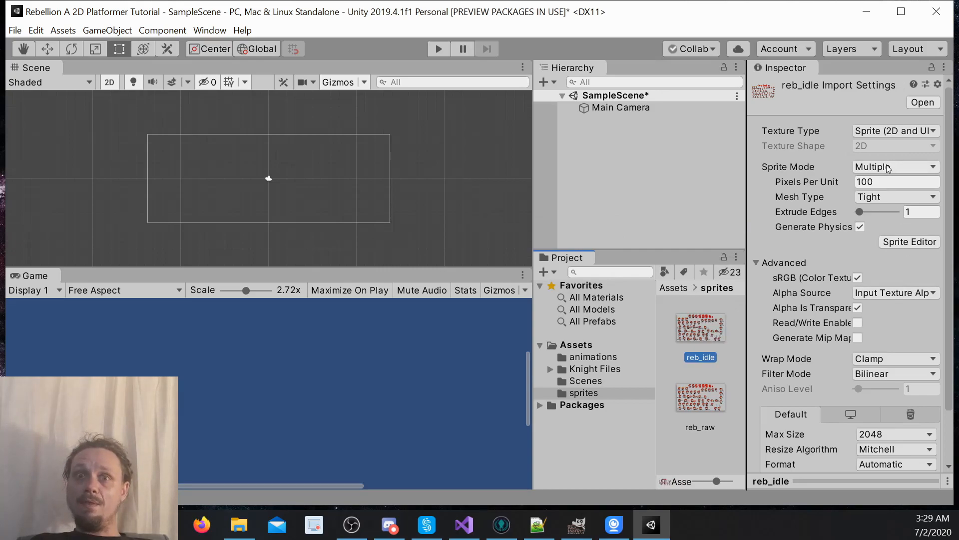
{"action": "left_click", "coordinate": [902, 242]}
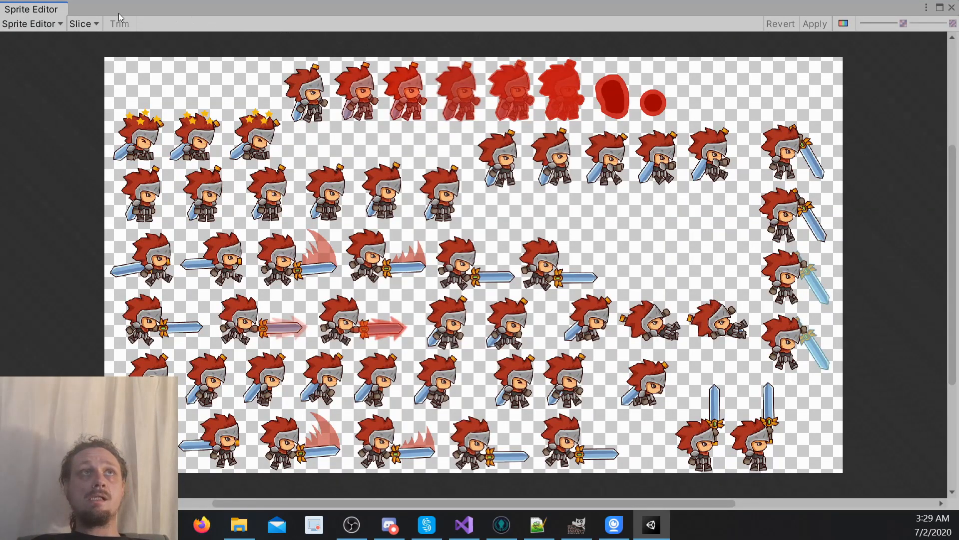
{"action": "left_click", "coordinate": [952, 8]}
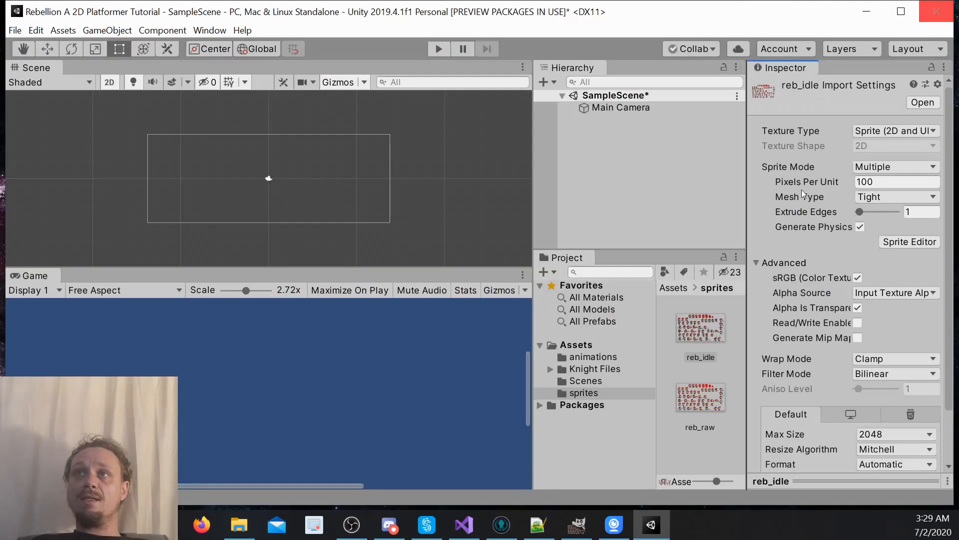
- Delete the unsliced reb_idle copy from the sprites folder
{"action": "right_click", "coordinate": [708, 336]}
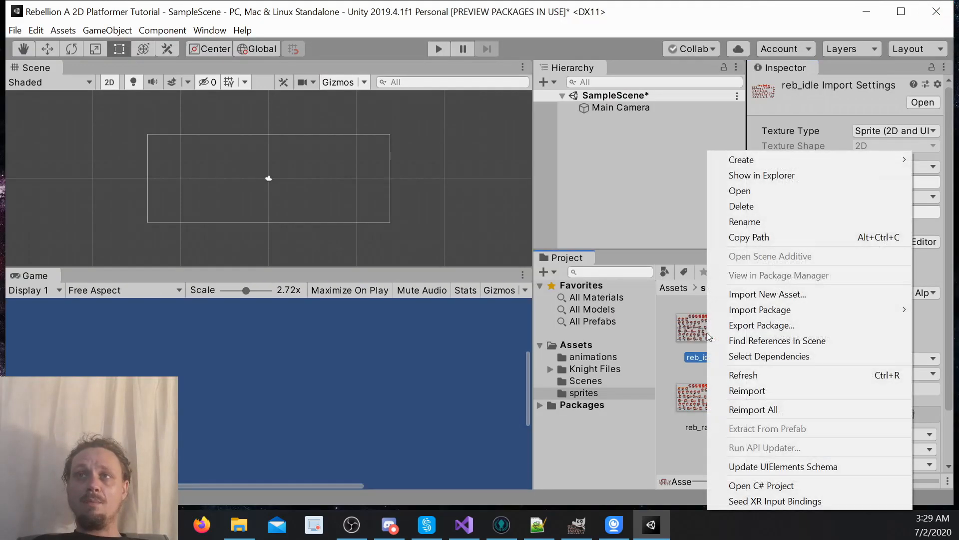
{"action": "left_click", "coordinate": [754, 209]}
{"action": "left_click", "coordinate": [524, 286]}
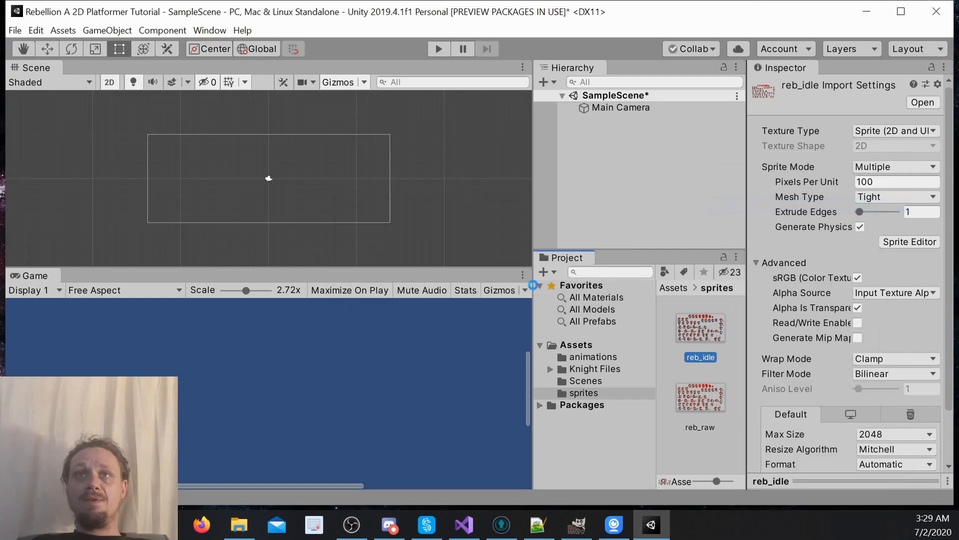
- Slice the reb_raw sheet in the Sprite Editor with type Automatic, pivot Center and method Delete Existing
{"action": "left_click", "coordinate": [699, 341]}
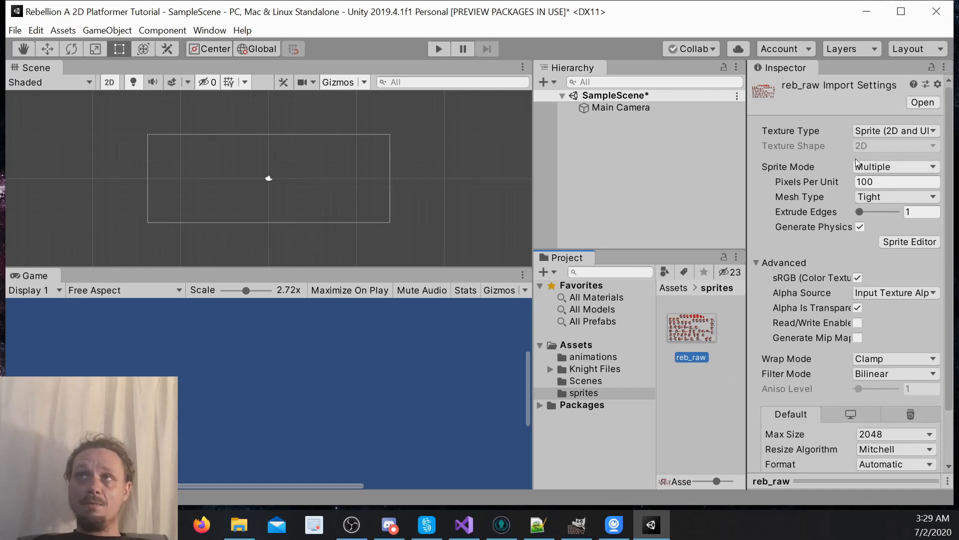
{"action": "left_click", "coordinate": [896, 243]}
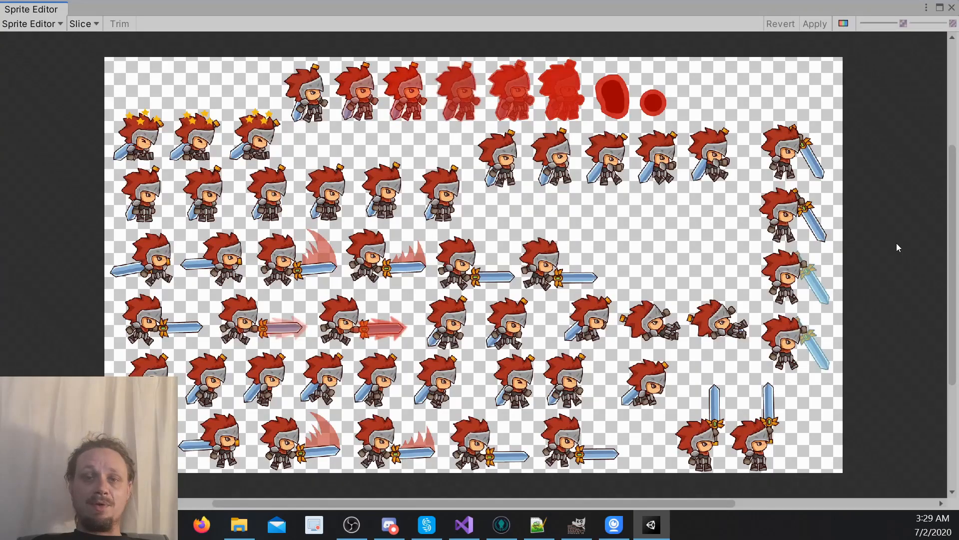
{"action": "left_click", "coordinate": [83, 24]}
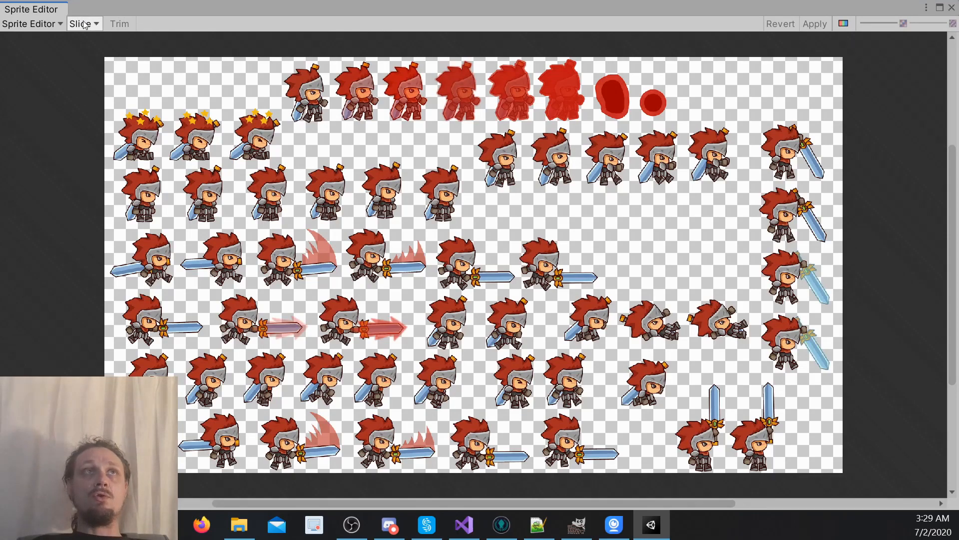
{"action": "left_click", "coordinate": [226, 168]}
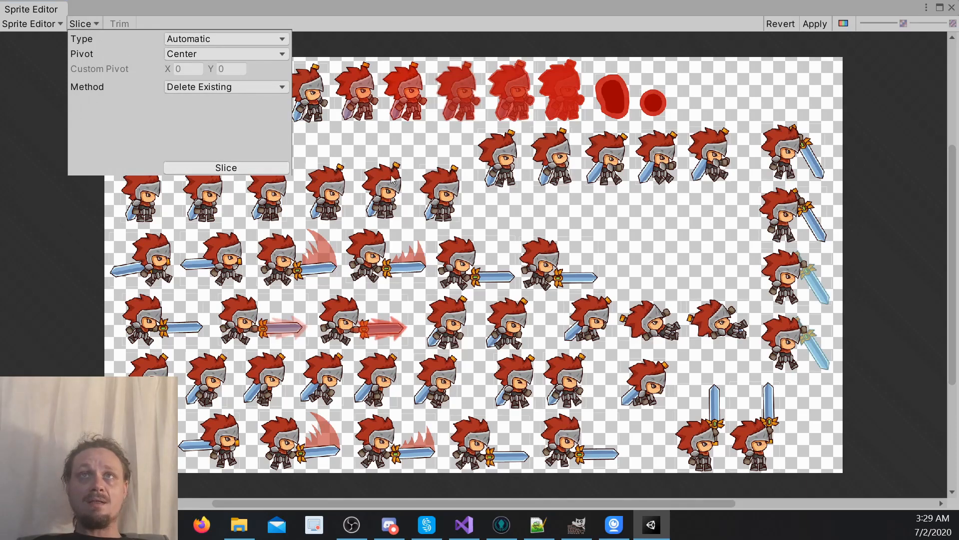
{"action": "key", "text": "Escape"}
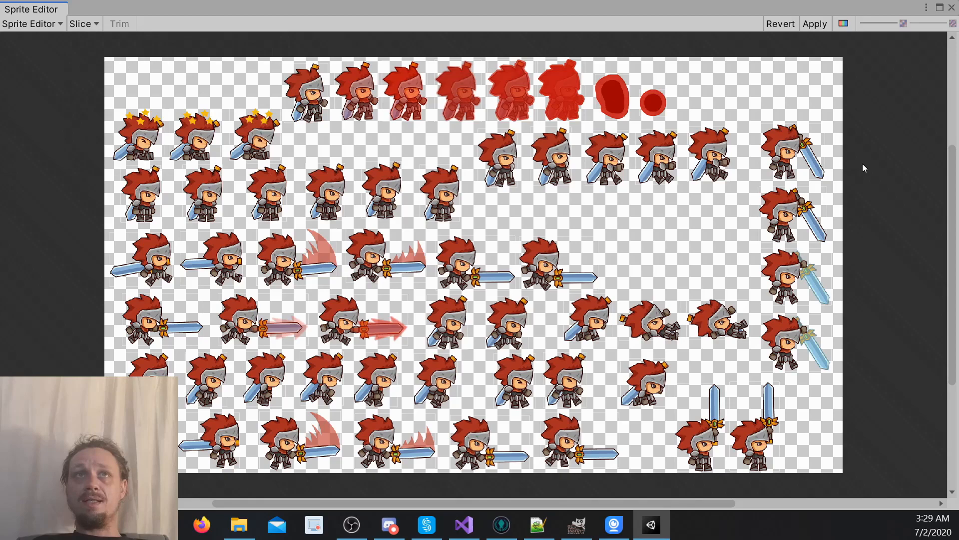
- Check the slice outlines of several knight frames, apply the slicing to reb_raw and close the Sprite Editor
{"action": "left_click", "coordinate": [508, 331]}
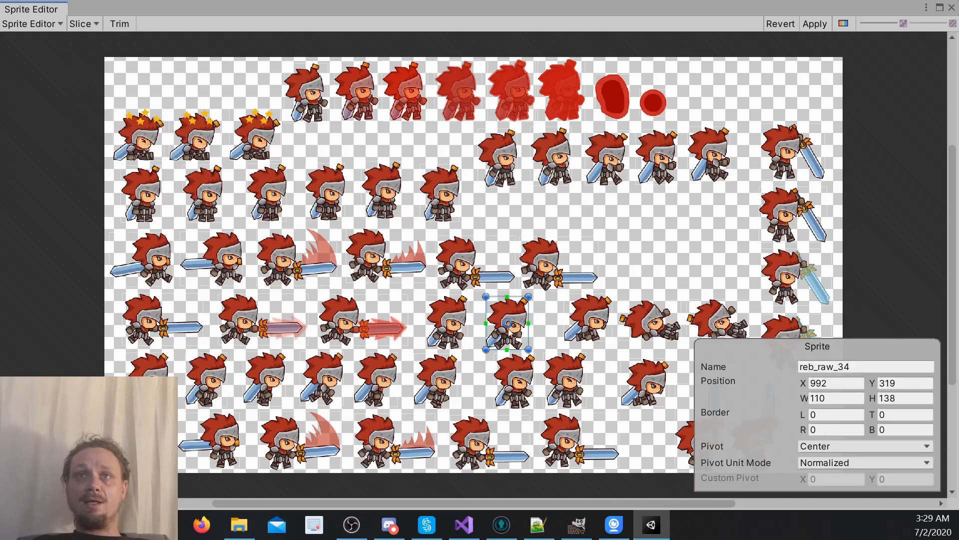
{"action": "left_click", "coordinate": [446, 331]}
{"action": "left_click", "coordinate": [383, 270]}
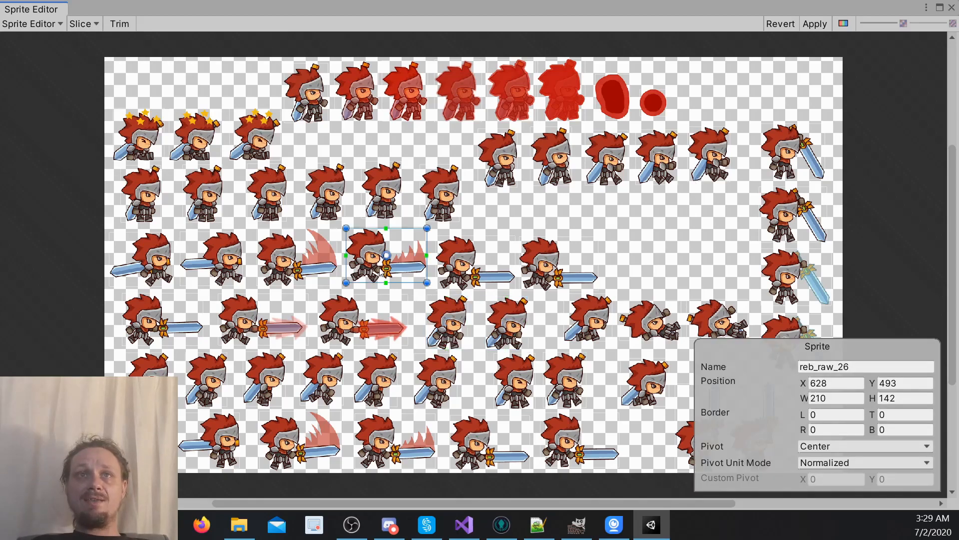
{"action": "left_click", "coordinate": [388, 202]}
{"action": "left_click", "coordinate": [451, 199]}
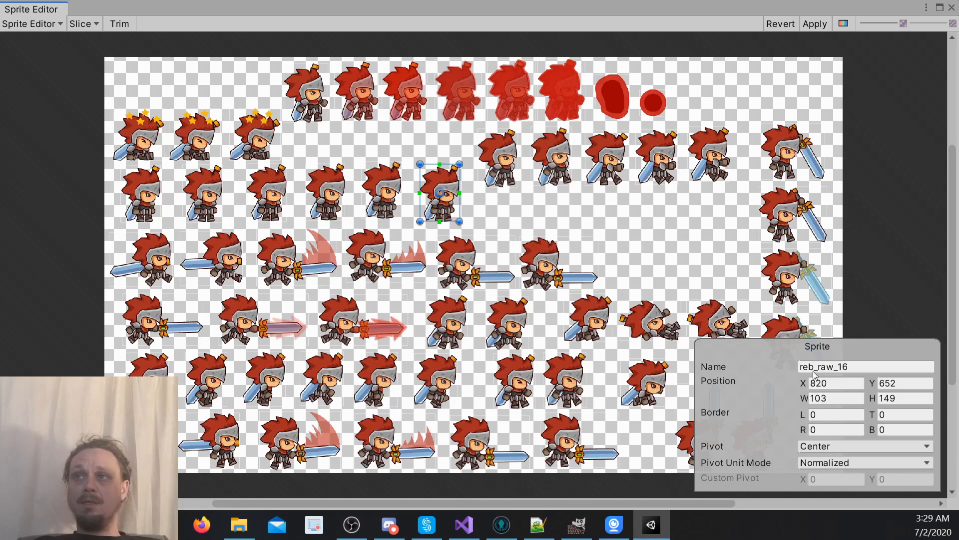
{"action": "left_click", "coordinate": [808, 24]}
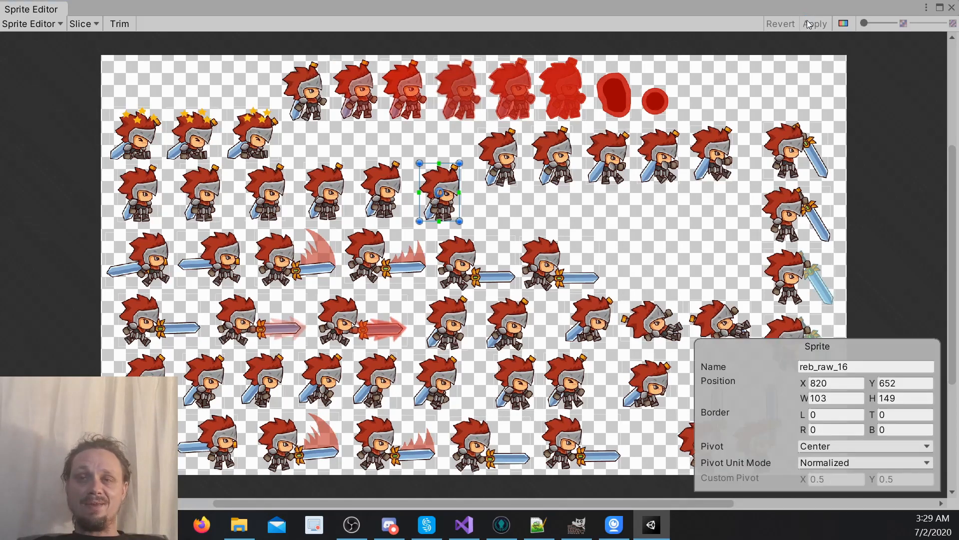
{"action": "left_click", "coordinate": [951, 7]}
- Duplicate the sliced reb_raw sprite sheet within the sprites folder
{"action": "right_click", "coordinate": [706, 326]}
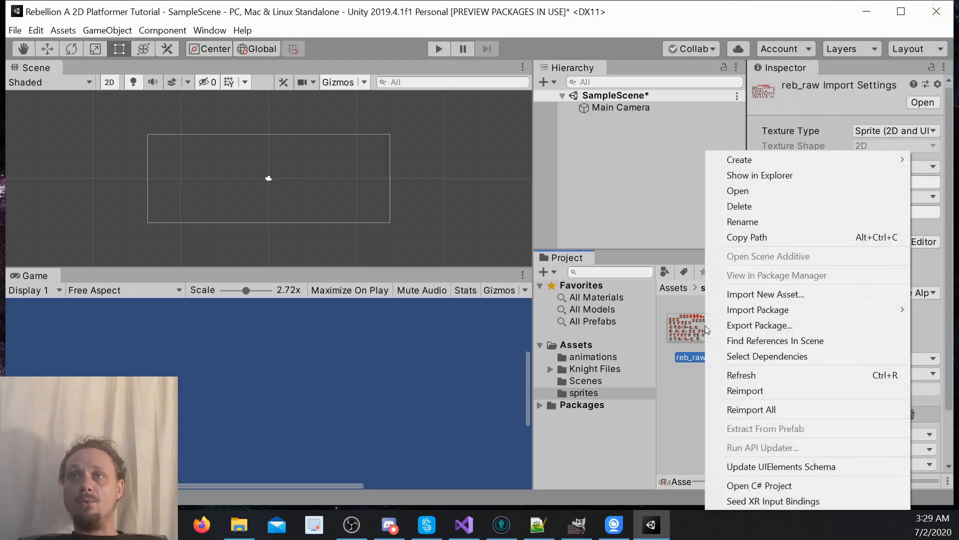
{"action": "left_click", "coordinate": [670, 358]}
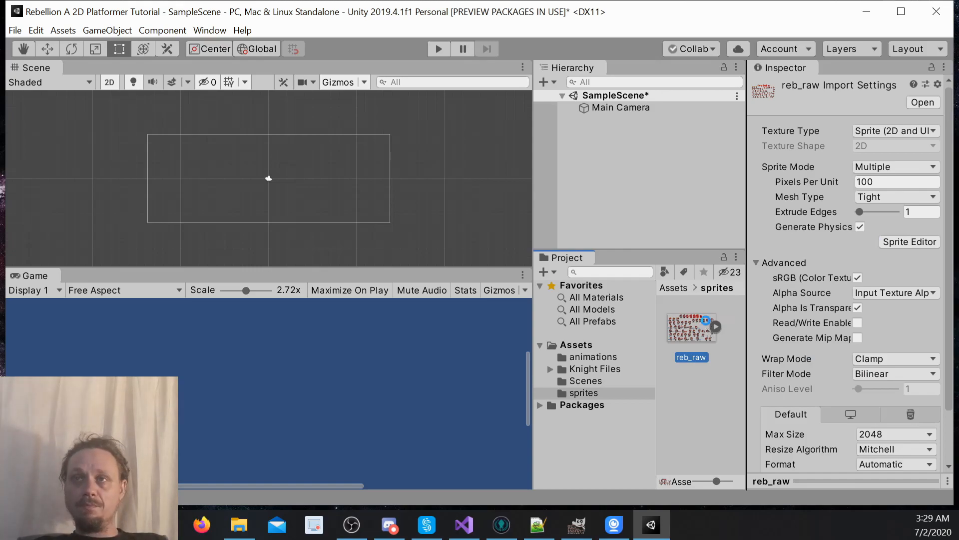
{"action": "key", "text": "ctrl+d"}
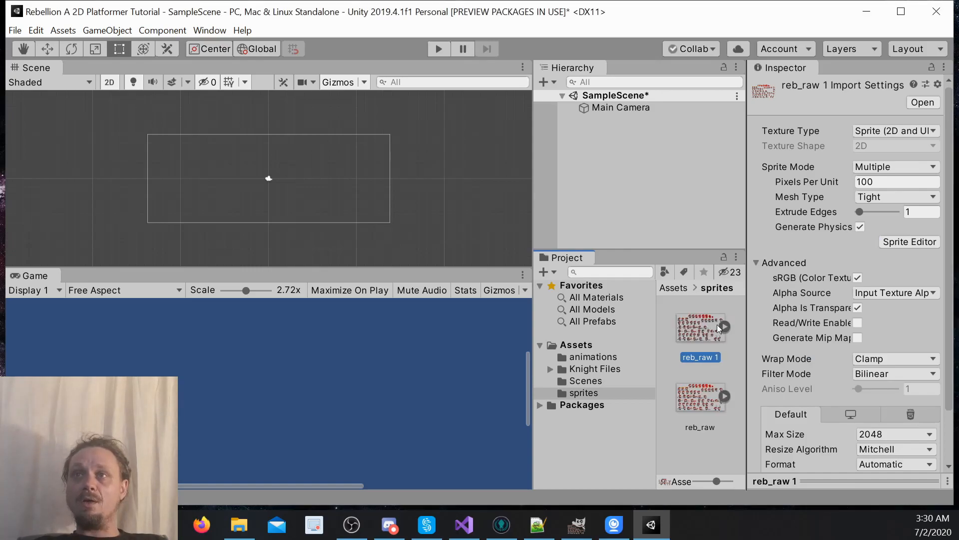
- Rename the sliced copy of the sprite sheet as reb_idle
{"action": "right_click", "coordinate": [702, 335]}
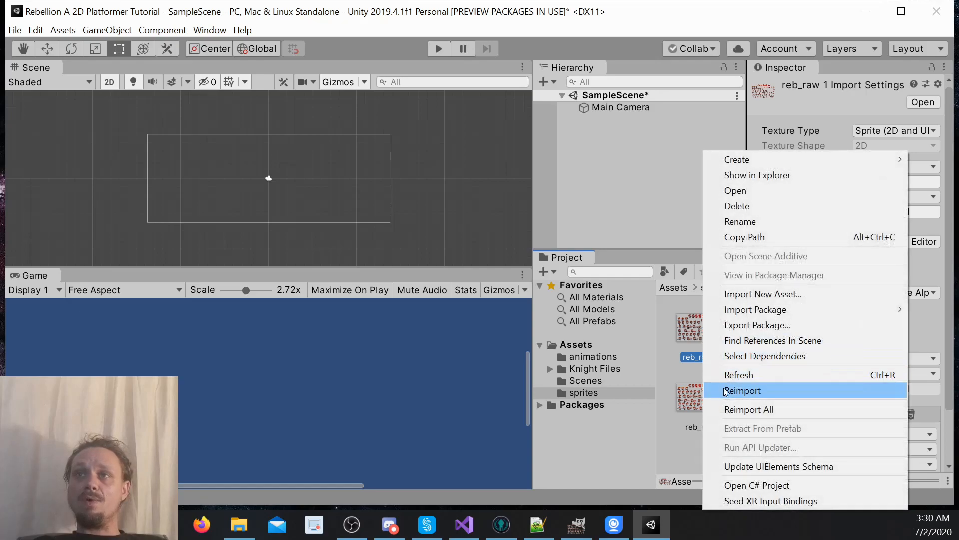
{"action": "left_click", "coordinate": [741, 221]}
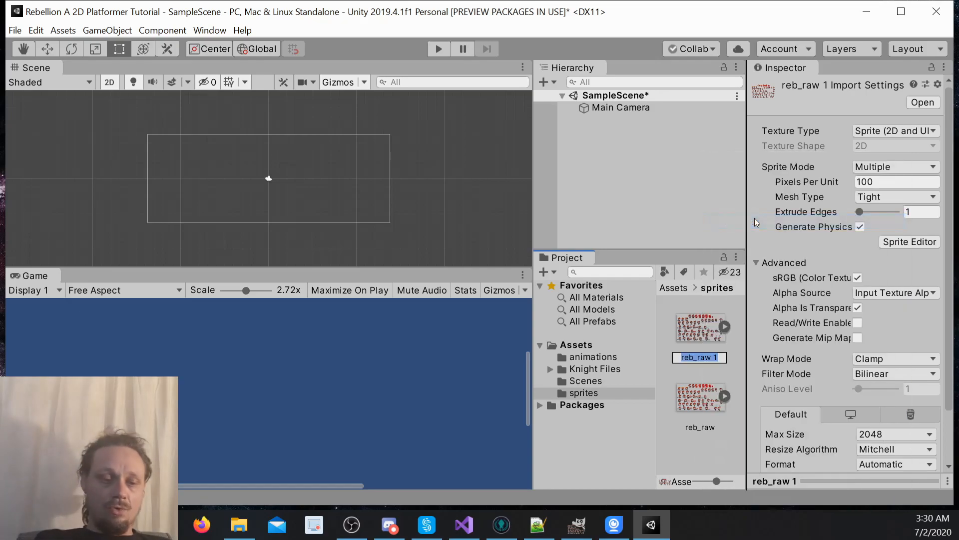
{"action": "key", "text": "BackSpace"}
{"action": "key", "text": "BackSpace"}
{"action": "key", "text": "BackSpace"}
{"action": "key", "text": "BackSpace"}
{"action": "key", "text": "BackSpace"}
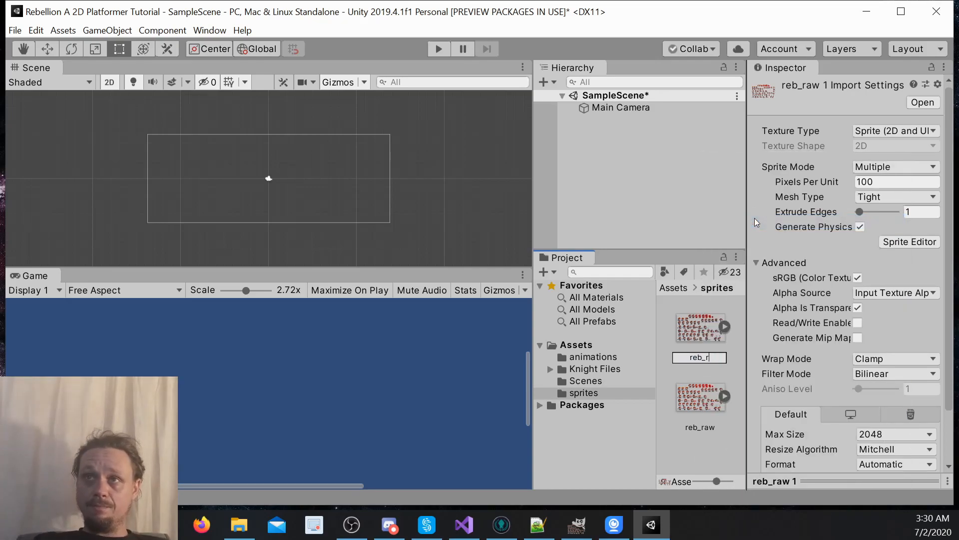
{"action": "type", "text": "idle"}
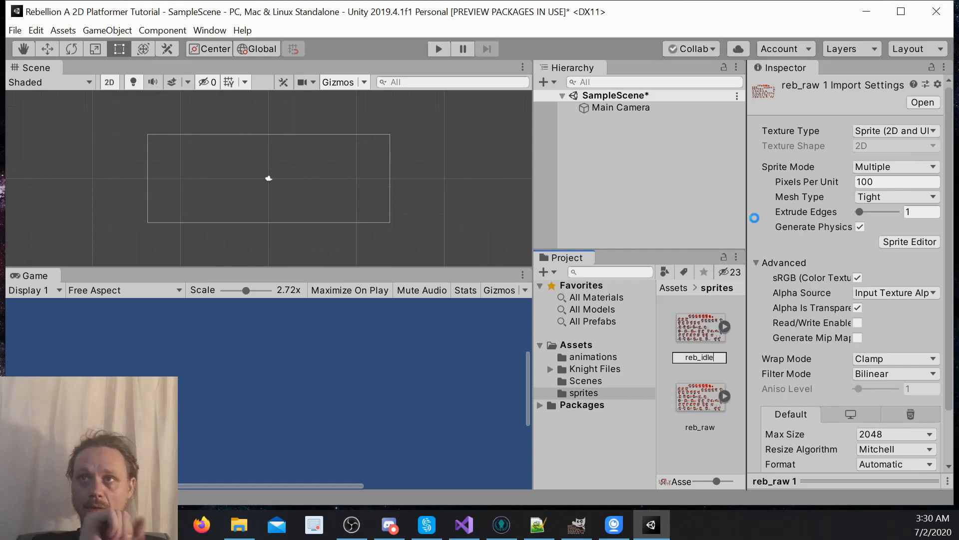
{"action": "key", "text": "Return"}
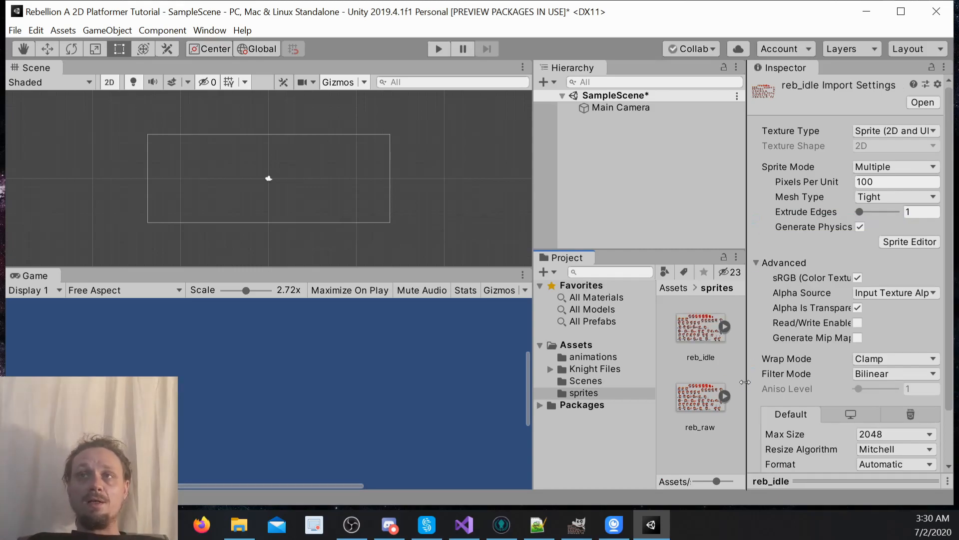
- Open reb_idle in the Sprite Editor and delete the slices of the top-row frames where the knight dissolves into red
{"action": "left_click", "coordinate": [684, 330]}
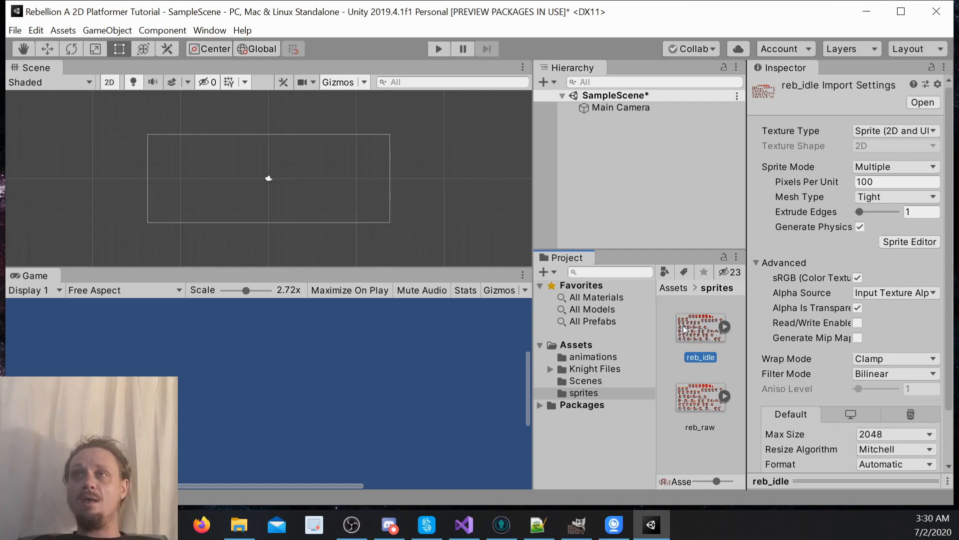
{"action": "left_click", "coordinate": [905, 241]}
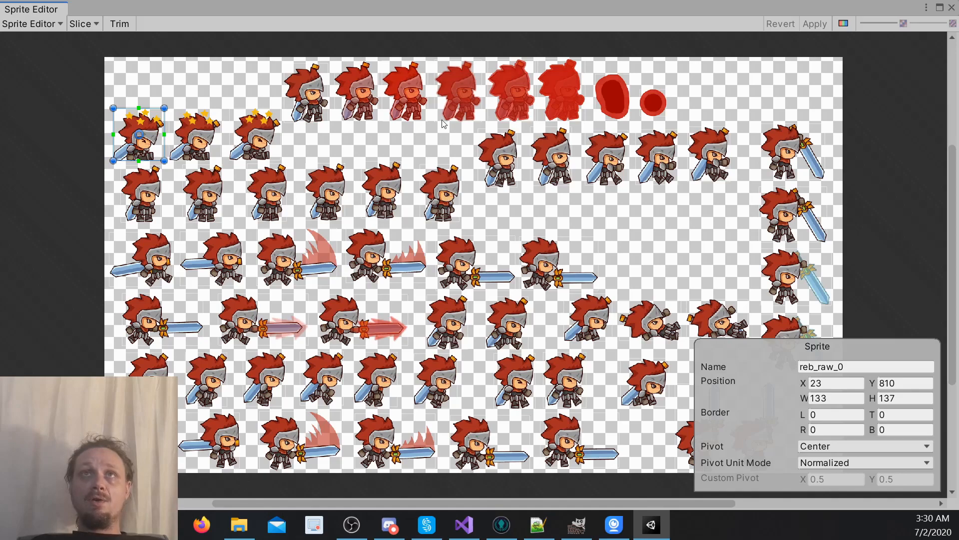
{"action": "left_click", "coordinate": [316, 106]}
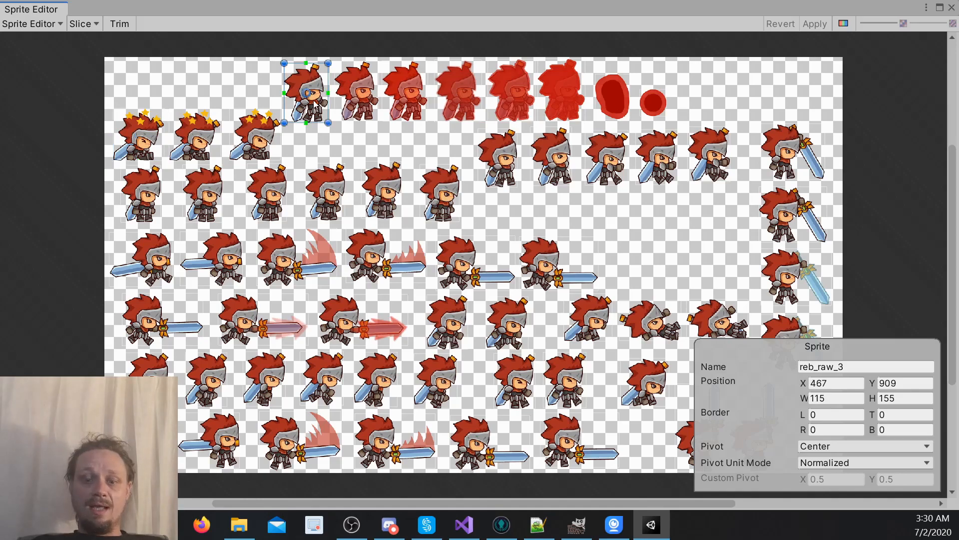
{"action": "left_click", "coordinate": [362, 105]}
{"action": "key", "text": "Escape"}
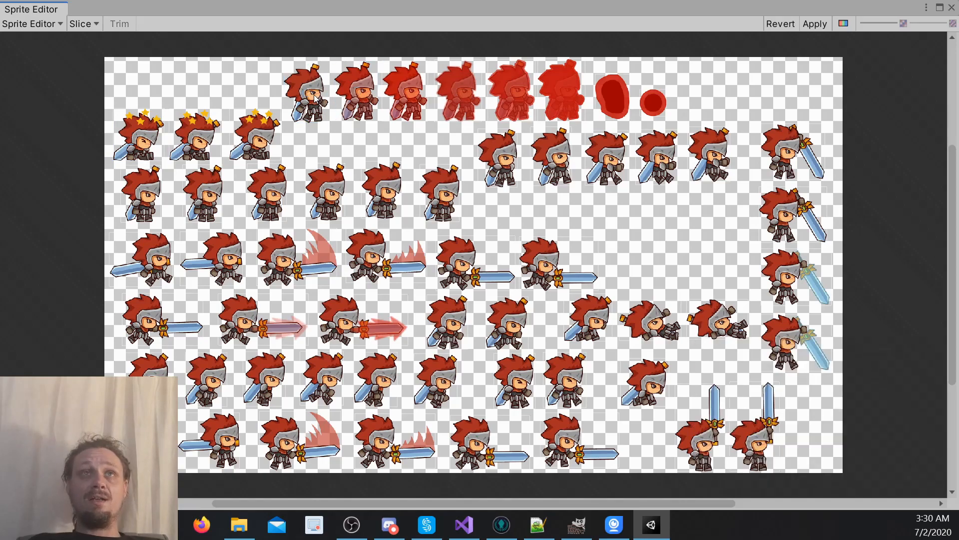
{"action": "left_click", "coordinate": [404, 100]}
{"action": "key", "text": "Escape"}
{"action": "left_click", "coordinate": [456, 102]}
{"action": "key", "text": "Escape"}
{"action": "left_click", "coordinate": [511, 102]}
{"action": "key", "text": "Escape"}
{"action": "left_click", "coordinate": [563, 101]}
{"action": "key", "text": "Escape"}
{"action": "left_click", "coordinate": [620, 105]}
{"action": "key", "text": "Escape"}
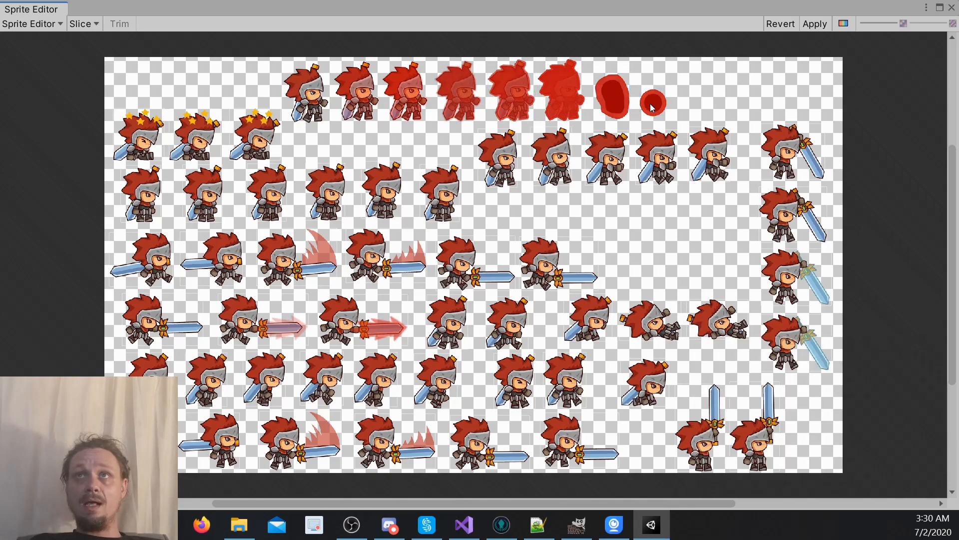
- Delete the slices of the three dizzy knight frames with stars above their heads
{"action": "left_click", "coordinate": [135, 141]}
{"action": "key", "text": "Escape"}
{"action": "left_click", "coordinate": [186, 145]}
{"action": "key", "text": "Escape"}
{"action": "left_click", "coordinate": [247, 144]}
{"action": "key", "text": "Escape"}
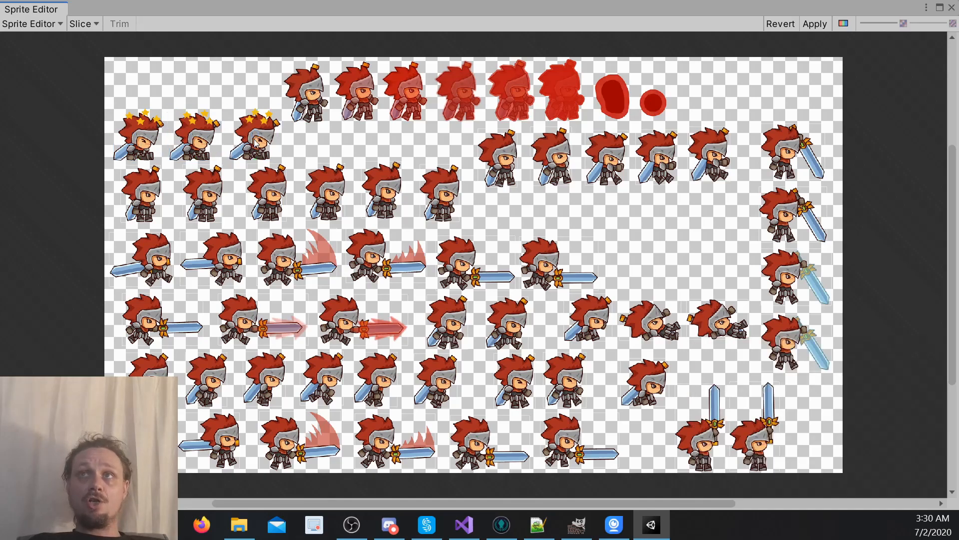
- Delete the slices of the five walking knight frames grouped to the right of the idle row
{"action": "left_click", "coordinate": [498, 169]}
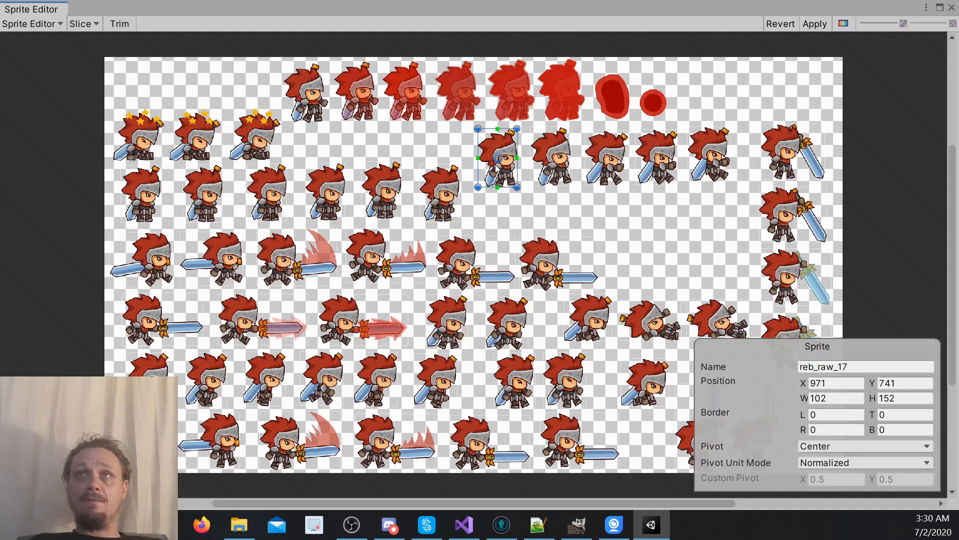
{"action": "key", "text": "Escape"}
{"action": "left_click", "coordinate": [538, 169]}
{"action": "key", "text": "Escape"}
{"action": "left_click", "coordinate": [595, 168]}
{"action": "key", "text": "Escape"}
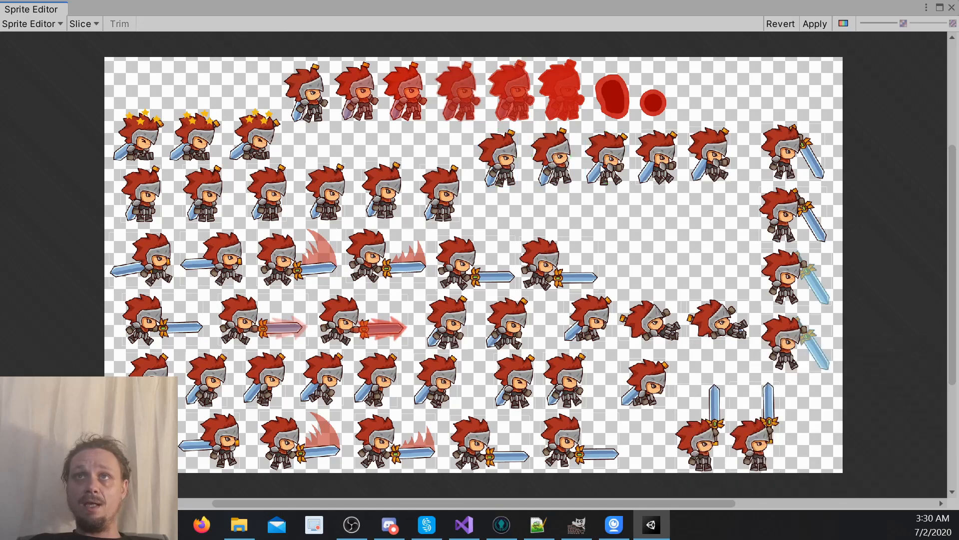
{"action": "left_click", "coordinate": [653, 167]}
{"action": "key", "text": "Escape"}
{"action": "left_click", "coordinate": [714, 168]}
{"action": "key", "text": "Escape"}
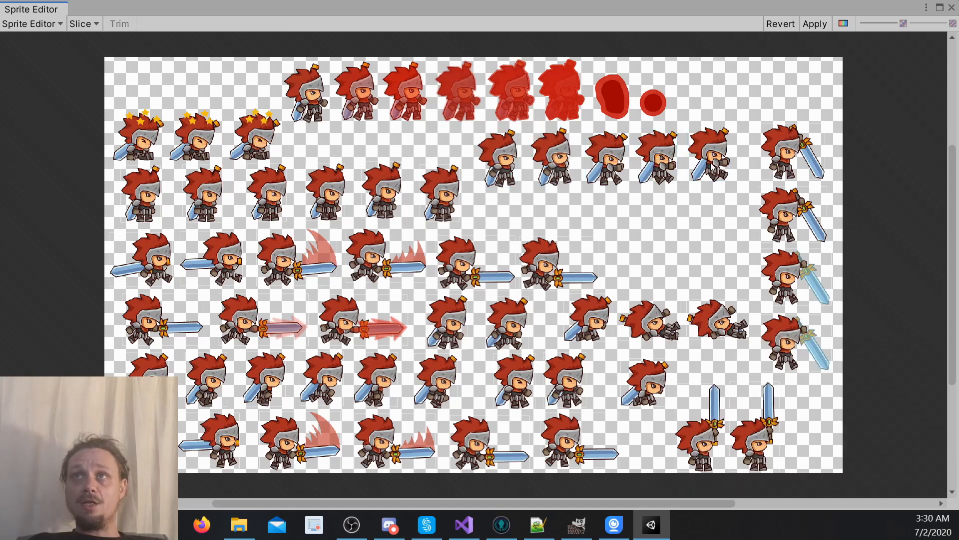
- Delete the slices of the four frames in the far-right column where the knight holds the sword behind him
{"action": "left_click", "coordinate": [801, 175]}
{"action": "key", "text": "Escape"}
{"action": "left_click", "coordinate": [803, 228]}
{"action": "key", "text": "Escape"}
{"action": "left_click", "coordinate": [802, 269]}
{"action": "key", "text": "Escape"}
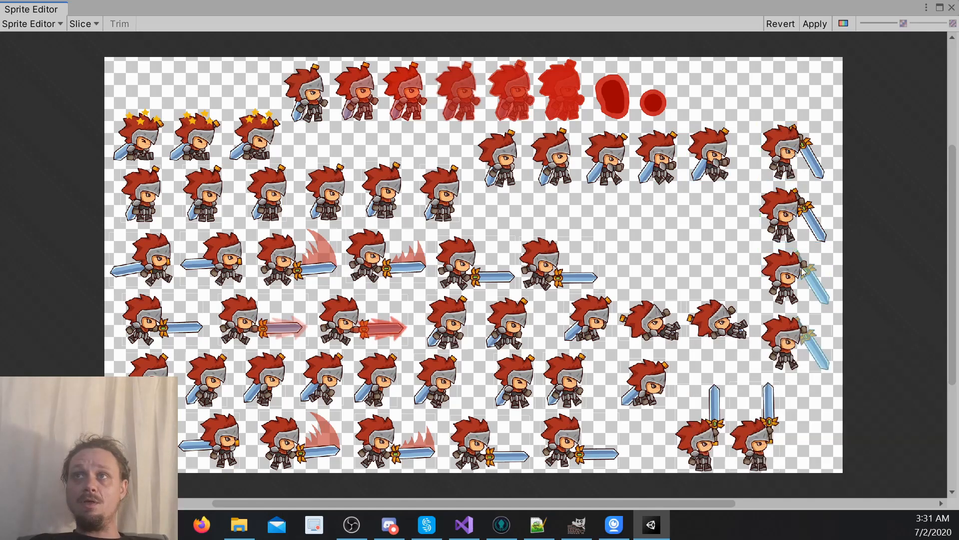
{"action": "left_click", "coordinate": [801, 324]}
{"action": "key", "text": "Escape"}
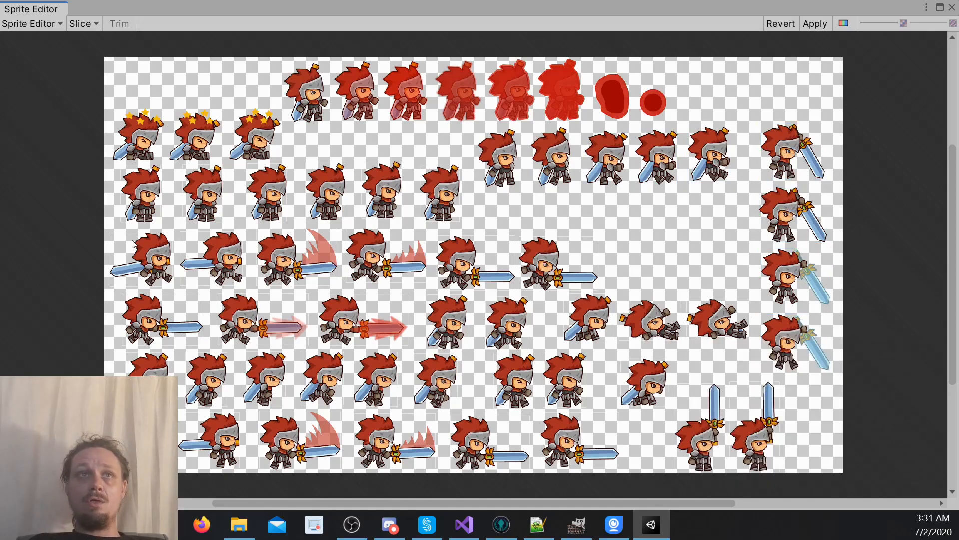
- Delete the slices of the six sword-swing frames in the row directly beneath the idle row
{"action": "left_click", "coordinate": [142, 265]}
{"action": "key", "text": "Escape"}
{"action": "left_click", "coordinate": [193, 261]}
{"action": "key", "text": "Escape"}
{"action": "left_click", "coordinate": [293, 256]}
{"action": "key", "text": "Escape"}
{"action": "left_click", "coordinate": [383, 257]}
{"action": "key", "text": "Escape"}
{"action": "left_click", "coordinate": [450, 268]}
{"action": "key", "text": "Escape"}
{"action": "left_click", "coordinate": [536, 270]}
{"action": "key", "text": "Escape"}
- Delete the slices of the three sword-thrust frames in the fourth row
{"action": "left_click", "coordinate": [153, 324]}
{"action": "key", "text": "Escape"}
{"action": "left_click", "coordinate": [246, 332]}
{"action": "key", "text": "Escape"}
{"action": "left_click", "coordinate": [330, 330]}
{"action": "key", "text": "Escape"}
- Delete the slices of the five remaining fourth-row frames, including the knight falling over backwards
{"action": "left_click", "coordinate": [454, 323]}
{"action": "key", "text": "Escape"}
{"action": "left_click", "coordinate": [507, 325]}
{"action": "key", "text": "Escape"}
{"action": "left_click", "coordinate": [588, 327]}
{"action": "key", "text": "Escape"}
{"action": "left_click", "coordinate": [654, 322]}
{"action": "key", "text": "Escape"}
{"action": "left_click", "coordinate": [727, 319]}
{"action": "key", "text": "Escape"}
- Delete the slices of the knight frames in the second-to-last row of the sheet
{"action": "left_click", "coordinate": [660, 388]}
{"action": "key", "text": "Escape"}
{"action": "left_click", "coordinate": [562, 395]}
{"action": "key", "text": "Escape"}
{"action": "left_click", "coordinate": [520, 388]}
{"action": "key", "text": "Escape"}
{"action": "left_click", "coordinate": [363, 392]}
{"action": "key", "text": "Escape"}
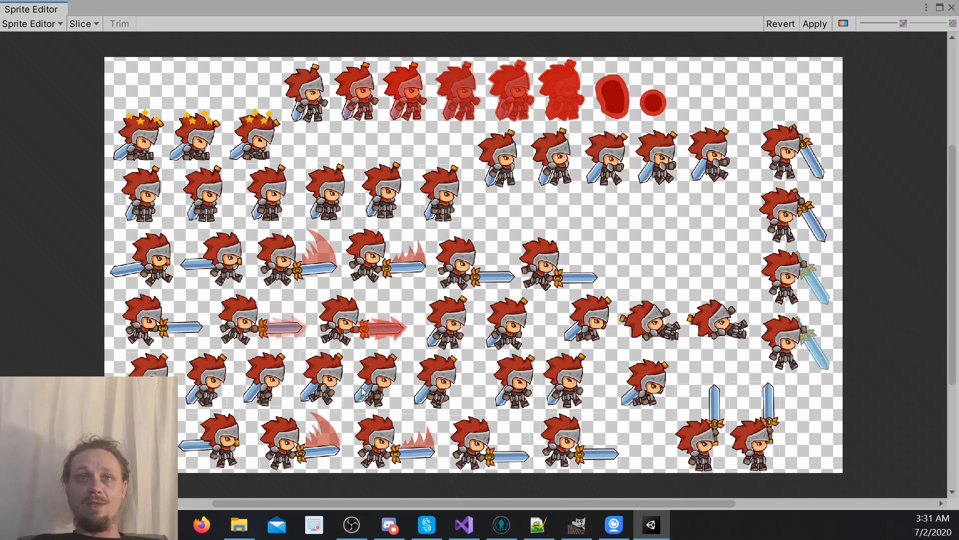
{"action": "left_click", "coordinate": [321, 387]}
{"action": "key", "text": "Escape"}
{"action": "left_click", "coordinate": [272, 384]}
{"action": "key", "text": "Escape"}
{"action": "left_click", "coordinate": [209, 379]}
{"action": "key", "text": "Escape"}
{"action": "left_click", "coordinate": [151, 375]}
{"action": "key", "text": "Escape"}
- Delete the slices of the bottom-row sword-swing frames and the frames with the sword raised overhead
{"action": "left_click", "coordinate": [145, 439]}
{"action": "key", "text": "Escape"}
{"action": "left_click", "coordinate": [226, 453]}
{"action": "key", "text": "Escape"}
{"action": "left_click", "coordinate": [292, 458]}
{"action": "key", "text": "Escape"}
{"action": "left_click", "coordinate": [390, 451]}
{"action": "key", "text": "Escape"}
{"action": "left_click", "coordinate": [484, 450]}
{"action": "key", "text": "Escape"}
{"action": "left_click", "coordinate": [542, 453]}
{"action": "key", "text": "Escape"}
{"action": "left_click", "coordinate": [683, 445]}
{"action": "key", "text": "Escape"}
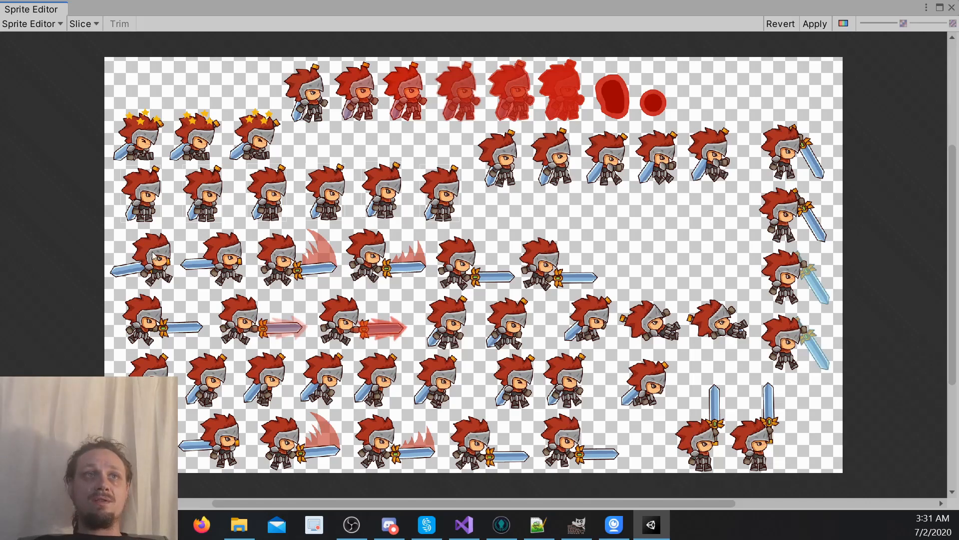
- Check the six idle-row slices that are kept and apply the slice edits to reb_idle, closing the Sprite Editor
{"action": "left_click", "coordinate": [283, 198]}
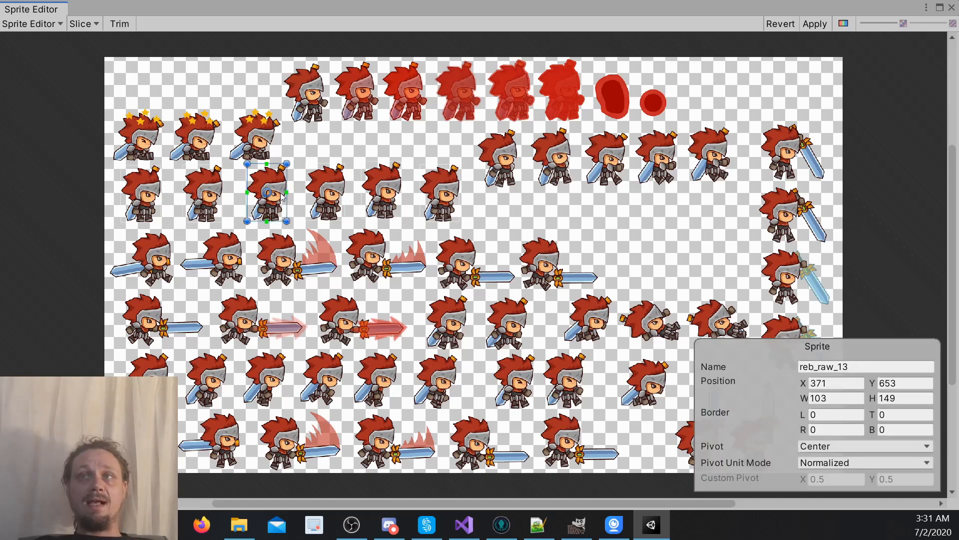
{"action": "left_click", "coordinate": [146, 198]}
{"action": "left_click", "coordinate": [213, 201]}
{"action": "left_click", "coordinate": [277, 209]}
{"action": "left_click", "coordinate": [331, 204]}
{"action": "left_click", "coordinate": [385, 201]}
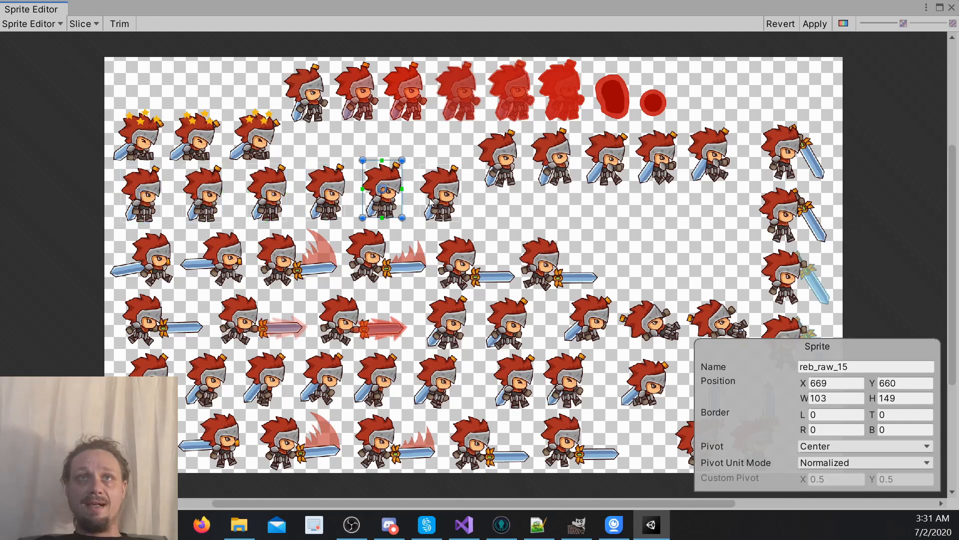
{"action": "left_click", "coordinate": [437, 204]}
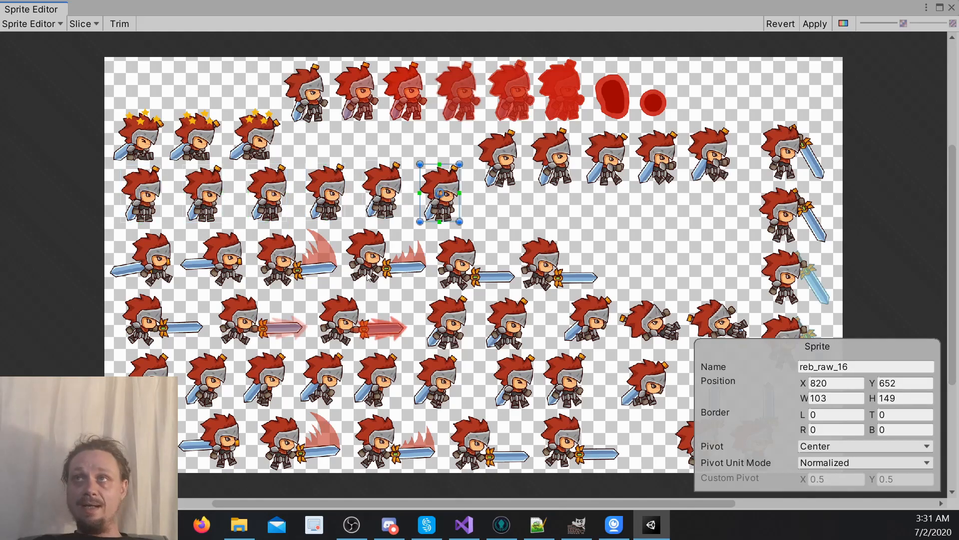
{"action": "left_click", "coordinate": [816, 25]}
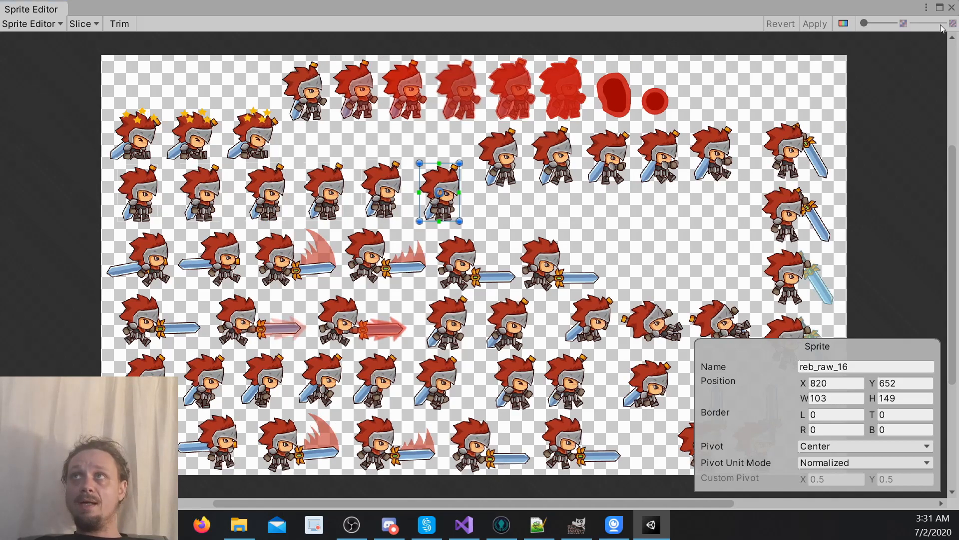
{"action": "left_click", "coordinate": [952, 7]}
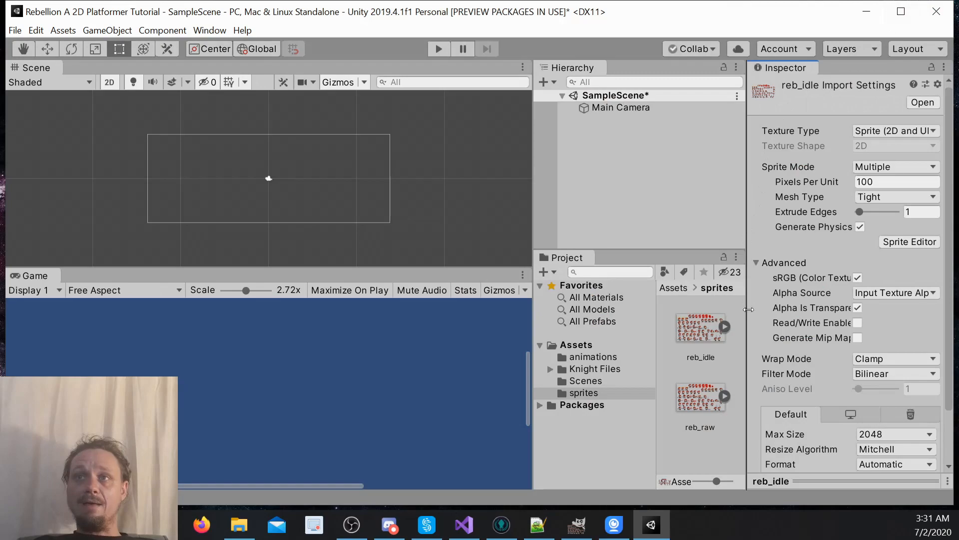
- Expand reb_idle and reb_raw in the sprites folder to compare their sub-sprites, and collapse both again
{"action": "left_click", "coordinate": [725, 327]}
{"action": "scroll", "coordinate": [730, 351], "scroll_direction": "down", "scroll_amount": 2}
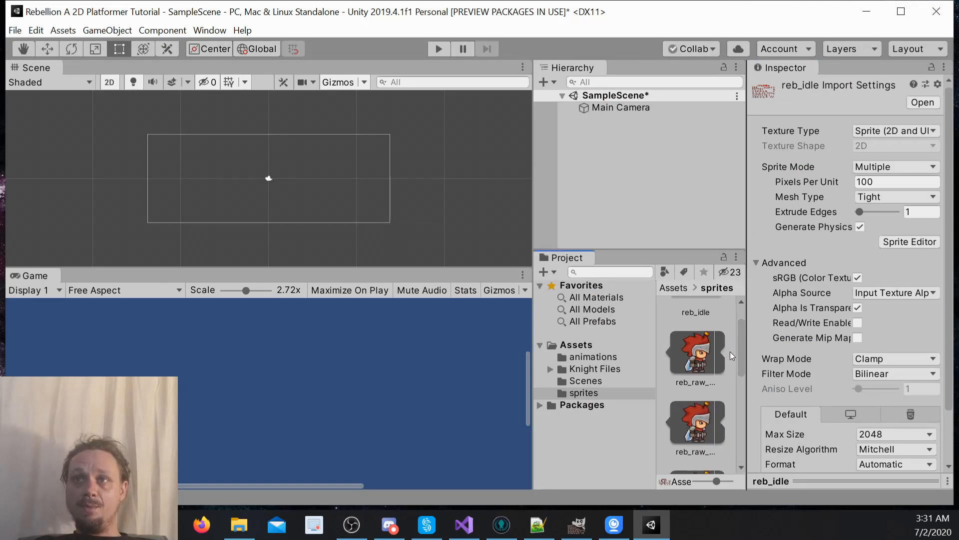
{"action": "scroll", "coordinate": [730, 351], "scroll_direction": "up", "scroll_amount": 1}
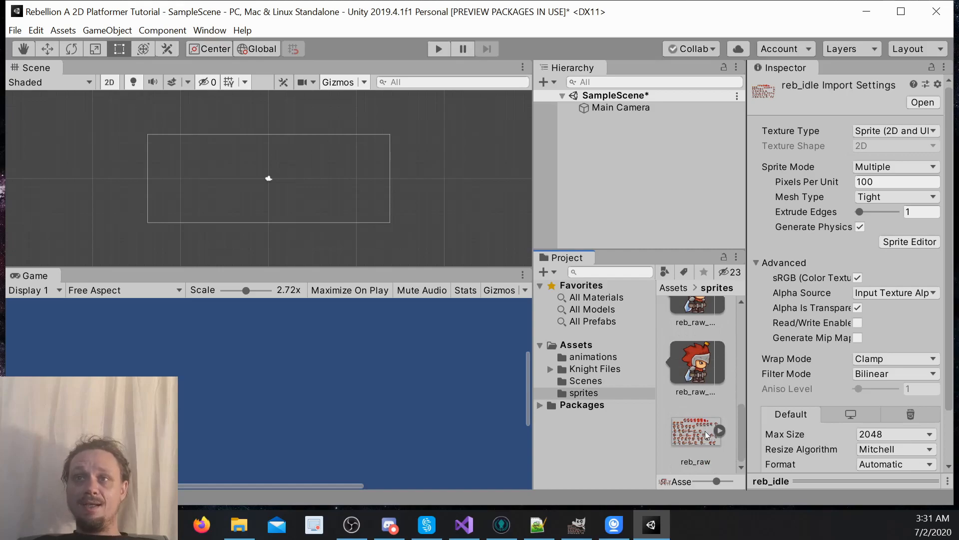
{"action": "left_click", "coordinate": [719, 429]}
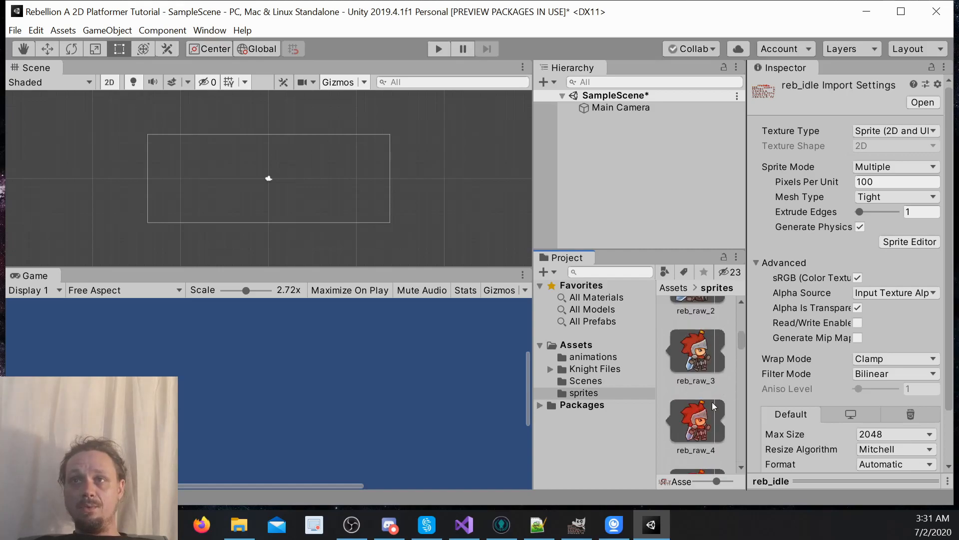
{"action": "scroll", "coordinate": [712, 401], "scroll_direction": "up", "scroll_amount": 6}
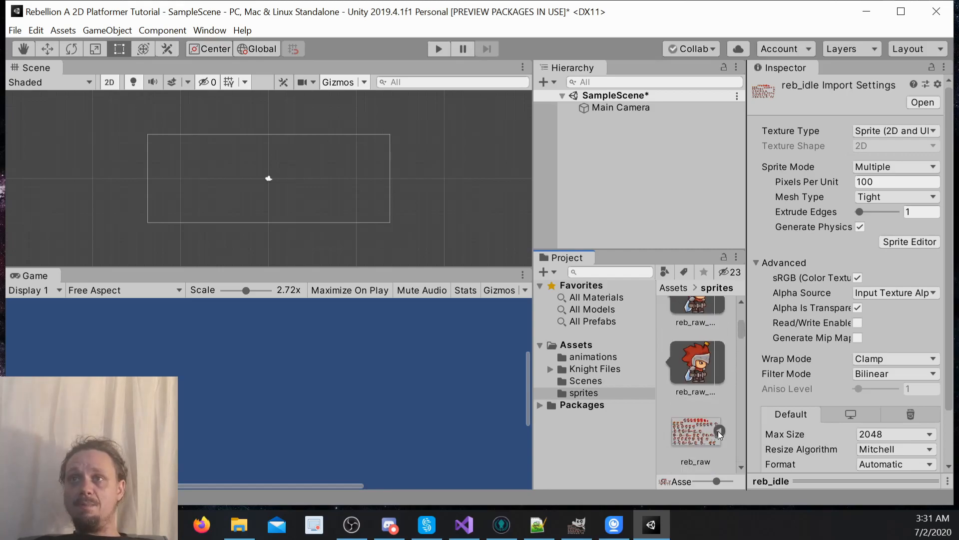
{"action": "left_click", "coordinate": [718, 431]}
{"action": "left_click", "coordinate": [718, 431]}
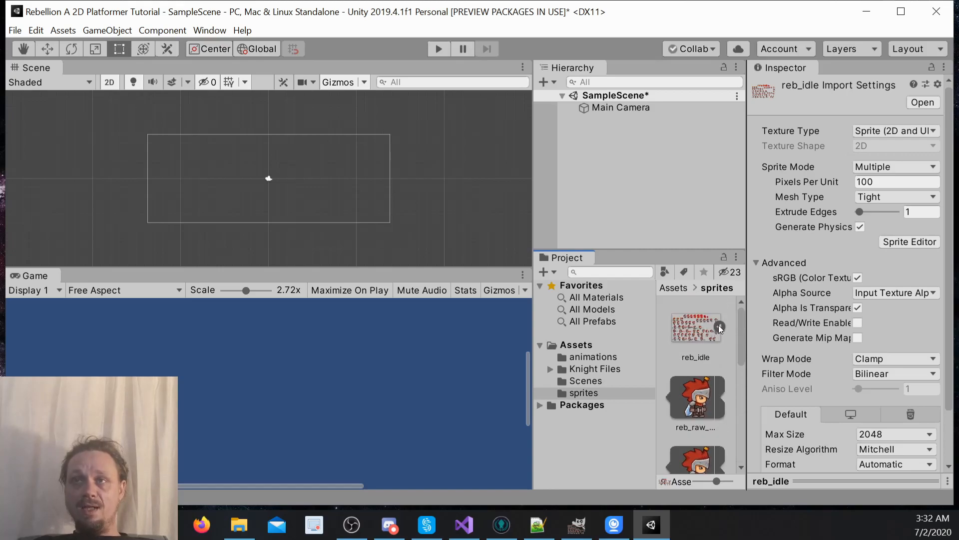
{"action": "left_click", "coordinate": [719, 328]}
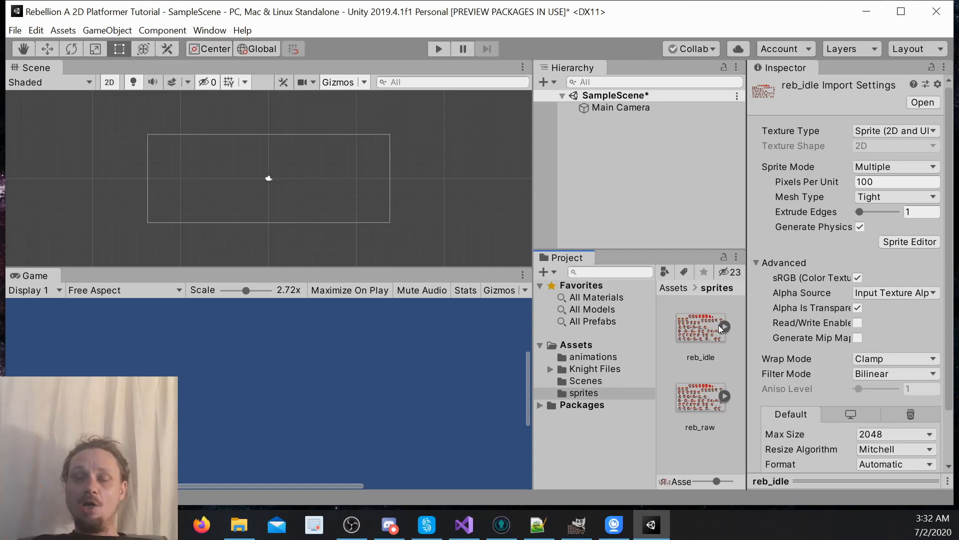
- Duplicate the reb_raw sprite sheet again within the sprites folder
{"action": "left_click", "coordinate": [694, 403]}
{"action": "right_click", "coordinate": [694, 403]}
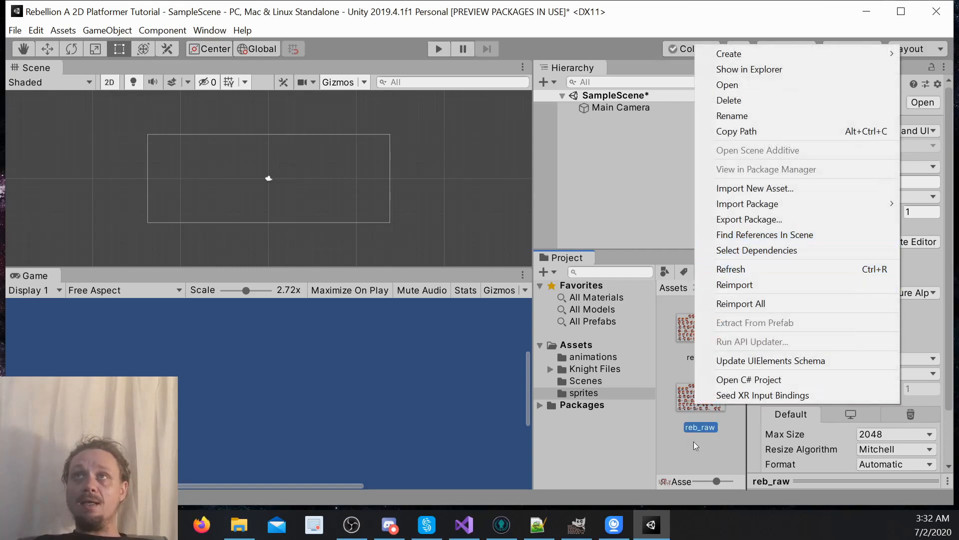
{"action": "left_click", "coordinate": [685, 405]}
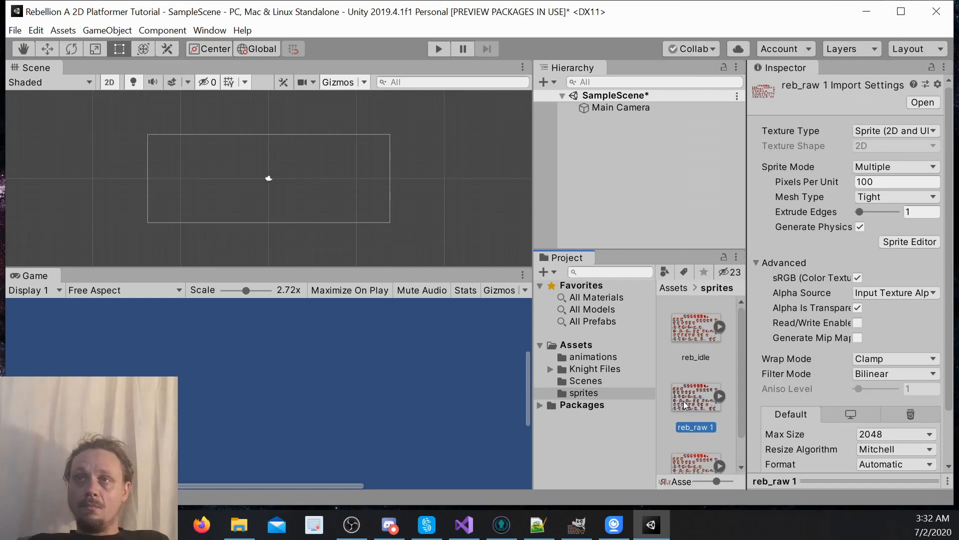
- Rename the new copy of the sprite sheet as reb_walk
{"action": "right_click", "coordinate": [707, 409]}
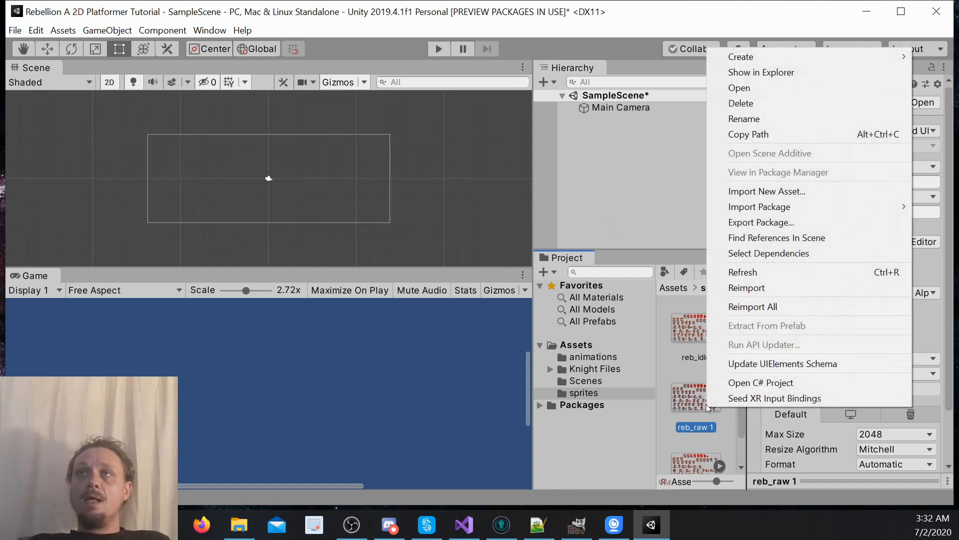
{"action": "left_click", "coordinate": [727, 118]}
{"action": "left_click", "coordinate": [716, 427]}
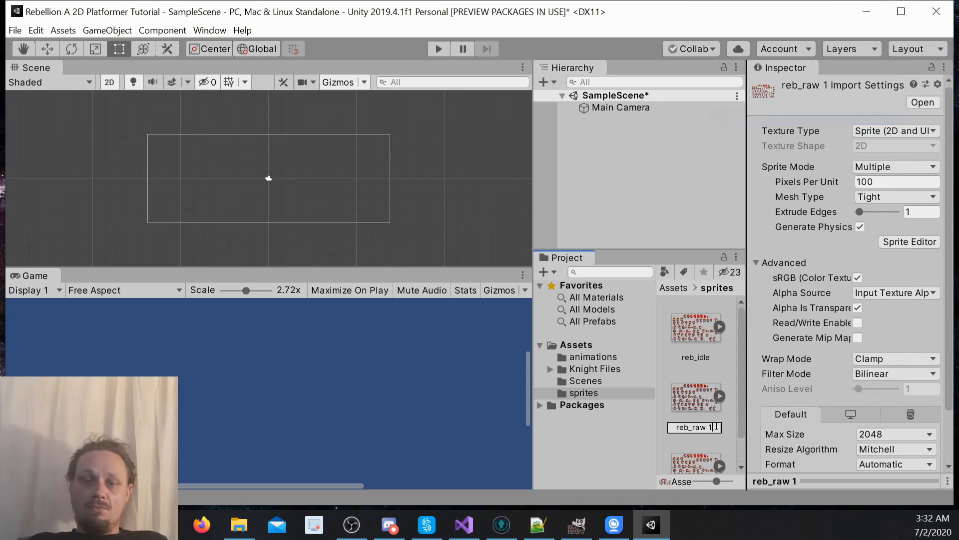
{"action": "key", "text": "BackSpace"}
{"action": "key", "text": "BackSpace"}
{"action": "key", "text": "BackSpace"}
{"action": "key", "text": "BackSpace"}
{"action": "key", "text": "BackSpace"}
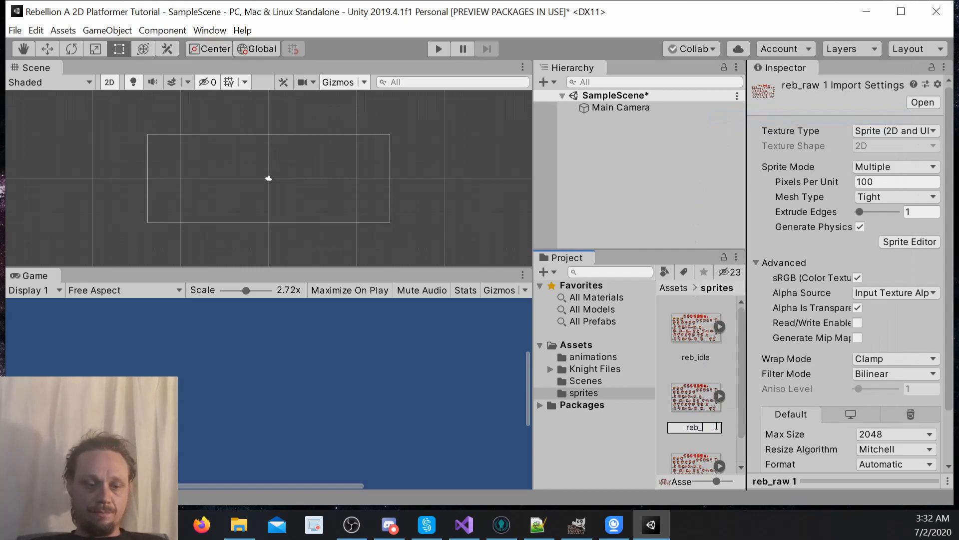
{"action": "type", "text": "walk"}
{"action": "key", "text": "Return"}
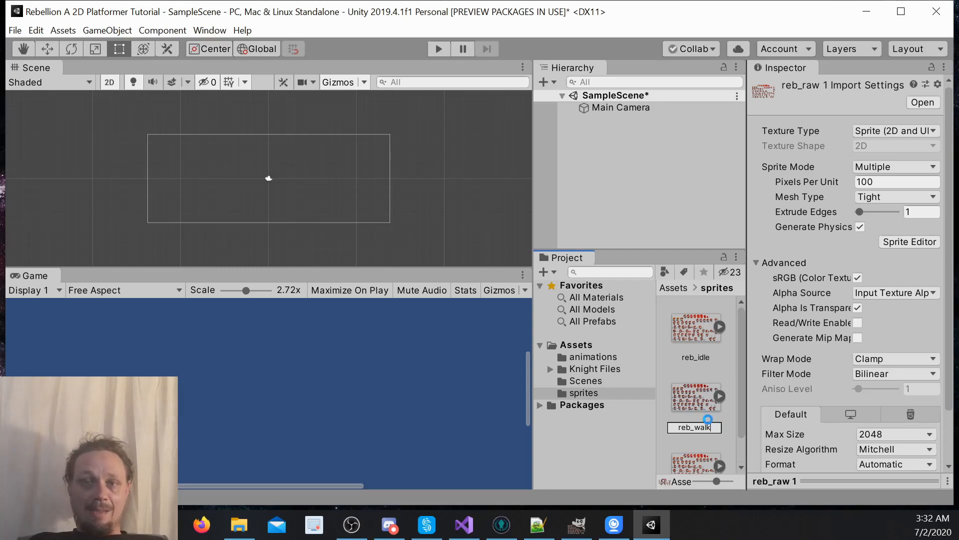
- Open reb_walk in the Sprite Editor and delete the slices of the top-row frames where the knight dissolves into red
{"action": "left_click", "coordinate": [699, 430]}
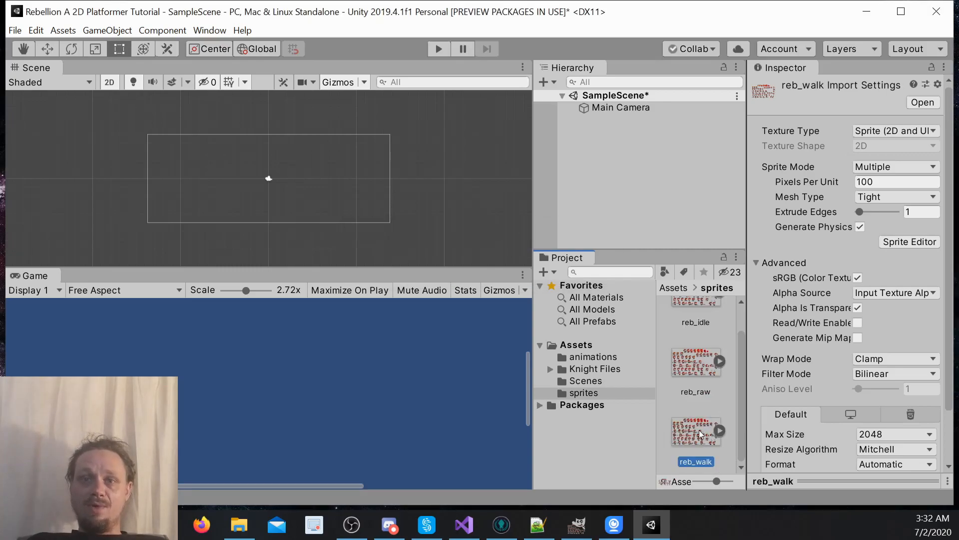
{"action": "left_click", "coordinate": [925, 242]}
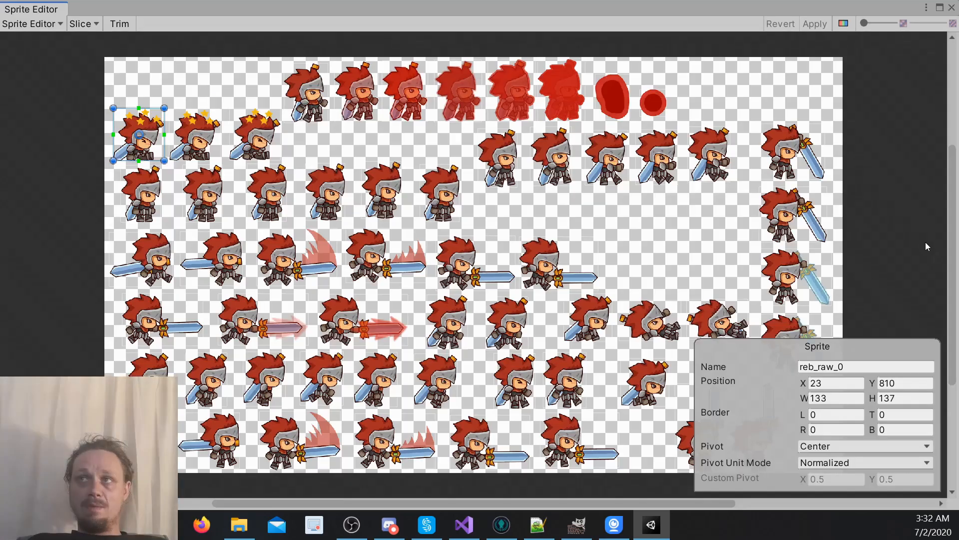
{"action": "left_click", "coordinate": [318, 108]}
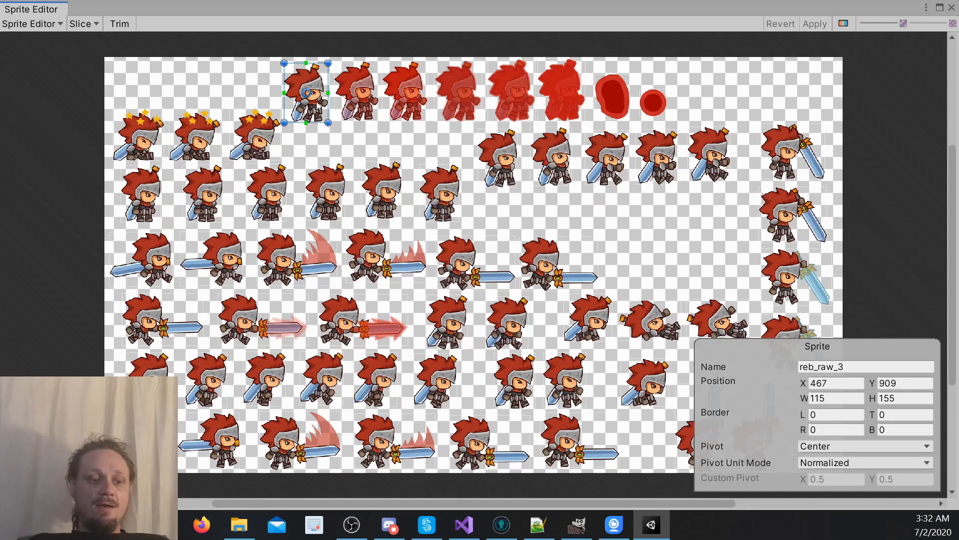
{"action": "key", "text": "Delete"}
{"action": "left_click", "coordinate": [368, 96]}
{"action": "key", "text": "Delete"}
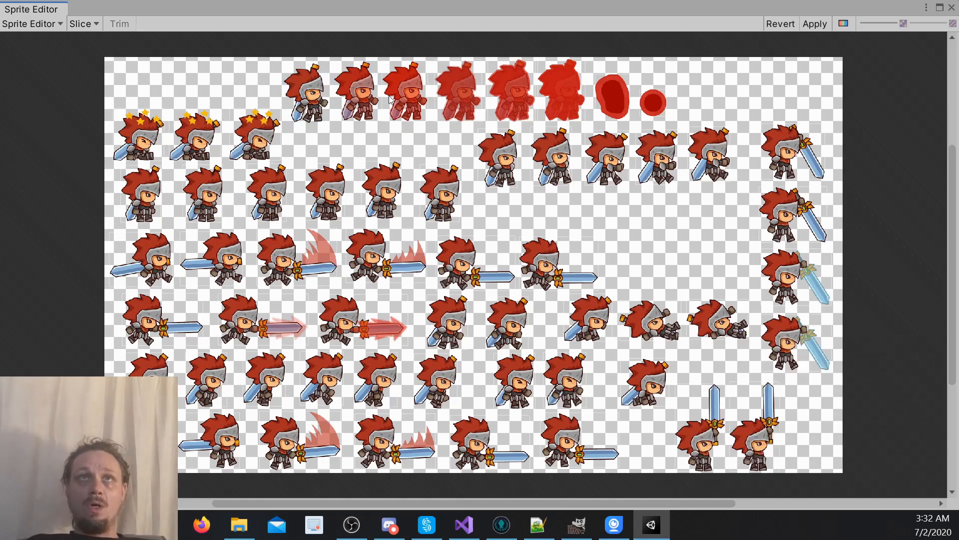
{"action": "left_click", "coordinate": [457, 105]}
{"action": "key", "text": "Delete"}
{"action": "left_click", "coordinate": [502, 105]}
{"action": "key", "text": "Delete"}
{"action": "left_click", "coordinate": [555, 103]}
{"action": "key", "text": "Delete"}
{"action": "left_click", "coordinate": [664, 106]}
{"action": "key", "text": "Delete"}
- Delete the reb_walk slices of the dizzy knight frames with stars above their heads
{"action": "left_click", "coordinate": [149, 156]}
{"action": "key", "text": "Delete"}
{"action": "left_click", "coordinate": [199, 150]}
{"action": "key", "text": "Delete"}
- Delete the reb_walk slices of the idle frames in the row beneath the dizzy knights
{"action": "left_click", "coordinate": [154, 202]}
{"action": "key", "text": "Delete"}
{"action": "left_click", "coordinate": [205, 201]}
{"action": "key", "text": "Delete"}
{"action": "left_click", "coordinate": [274, 211]}
{"action": "key", "text": "Delete"}
{"action": "left_click", "coordinate": [316, 209]}
{"action": "key", "text": "Delete"}
{"action": "left_click", "coordinate": [369, 206]}
{"action": "key", "text": "Delete"}
- Delete the reb_walk slices of the five knight frames grouped to the right of the idle row
{"action": "left_click", "coordinate": [503, 179]}
{"action": "key", "text": "Delete"}
{"action": "left_click", "coordinate": [547, 176]}
{"action": "key", "text": "Delete"}
{"action": "left_click", "coordinate": [620, 172]}
{"action": "key", "text": "Delete"}
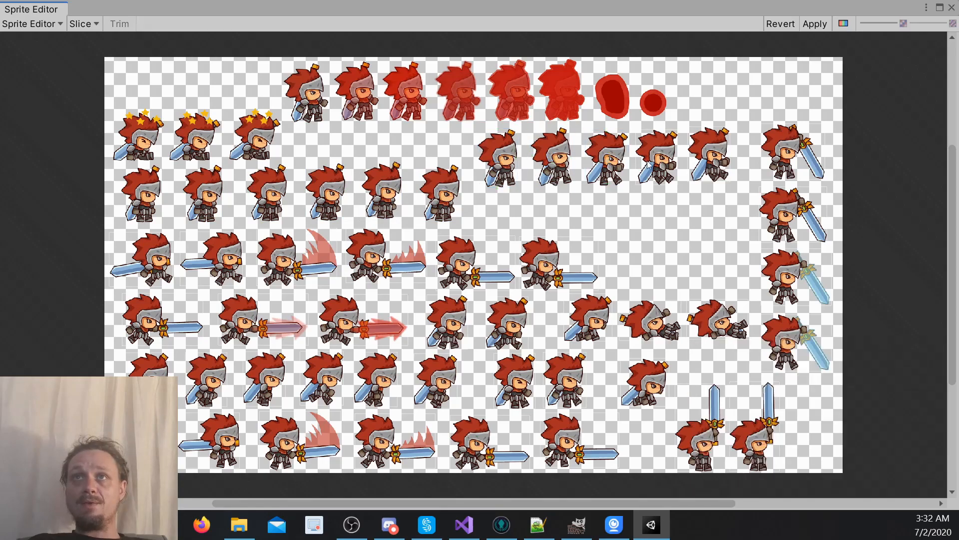
{"action": "left_click", "coordinate": [668, 169]}
{"action": "key", "text": "Delete"}
{"action": "left_click", "coordinate": [709, 166]}
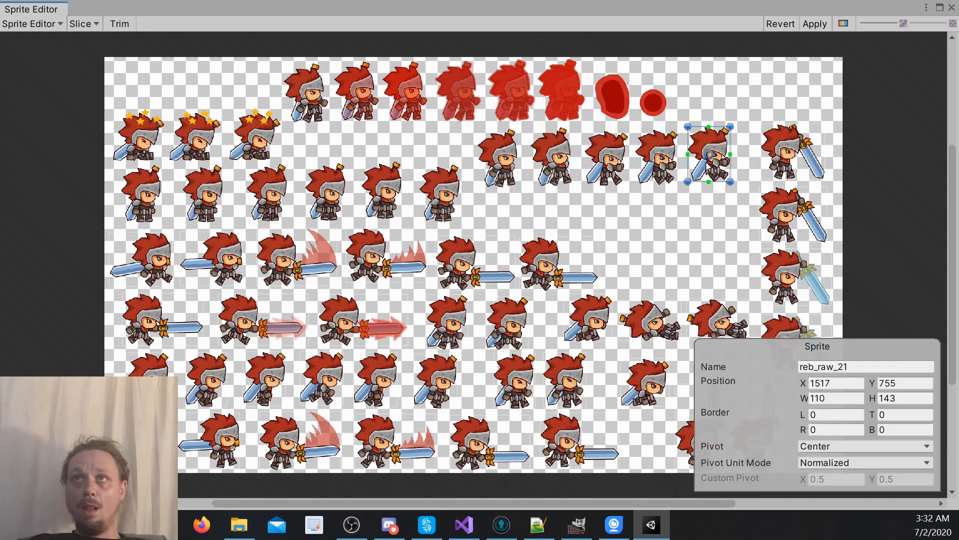
{"action": "key", "text": "Delete"}
- Delete the reb_walk slices of the four far-right column frames with the sword held behind the knight
{"action": "left_click", "coordinate": [778, 161]}
{"action": "key", "text": "Delete"}
{"action": "left_click", "coordinate": [788, 210]}
{"action": "key", "text": "Delete"}
{"action": "left_click", "coordinate": [793, 277]}
{"action": "key", "text": "Delete"}
{"action": "left_click", "coordinate": [794, 347]}
{"action": "key", "text": "Delete"}
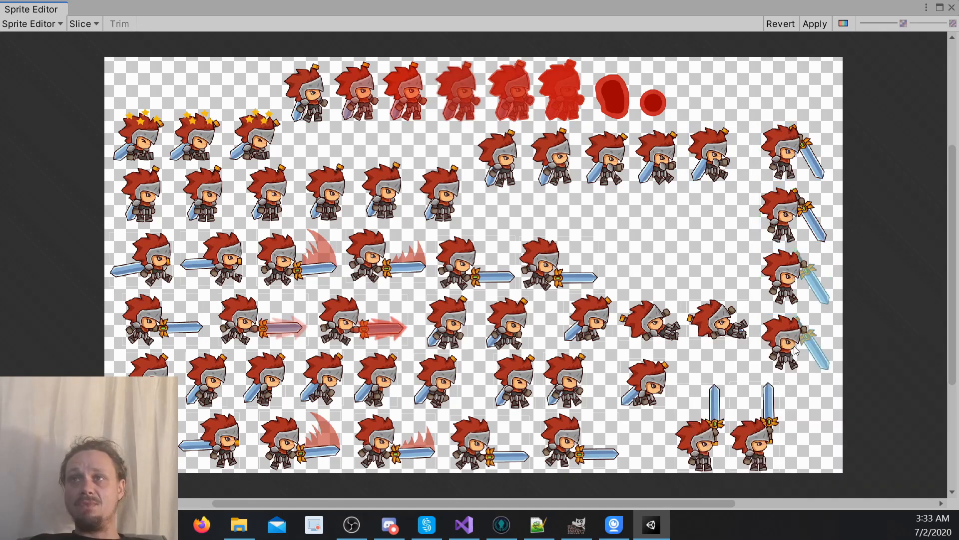
- Delete the reb_walk slices of the three fourth-row frames where the knight falls over backwards
{"action": "left_click", "coordinate": [725, 330]}
{"action": "key", "text": "Delete"}
{"action": "left_click", "coordinate": [676, 325]}
{"action": "key", "text": "Delete"}
{"action": "left_click", "coordinate": [603, 325]}
{"action": "key", "text": "Delete"}
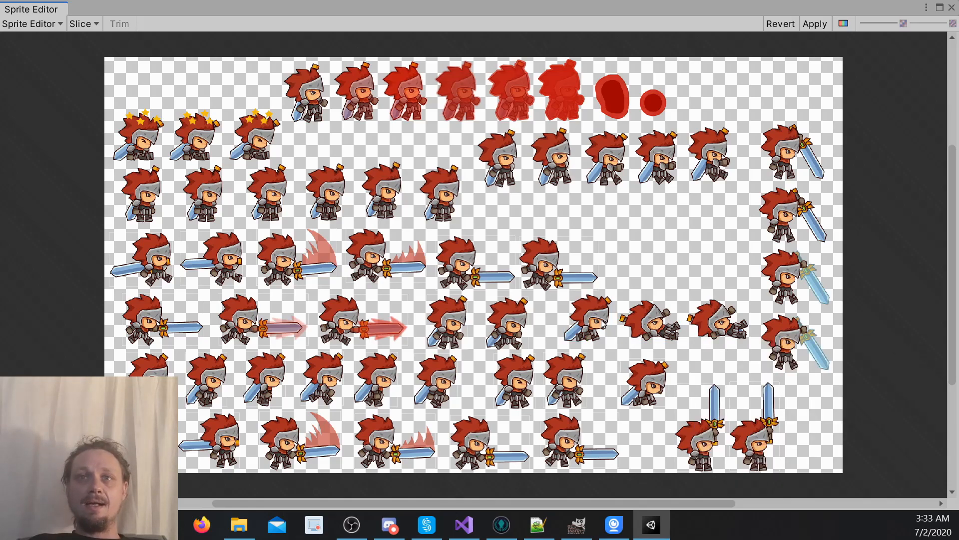
- Delete the reb_walk slices of the two standing knights and three sword-thrust frames in the row of the falling-over knights
{"action": "left_click", "coordinate": [522, 326]}
{"action": "key", "text": "Delete"}
{"action": "left_click", "coordinate": [445, 326]}
{"action": "key", "text": "Delete"}
{"action": "left_click", "coordinate": [336, 326]}
{"action": "key", "text": "Delete"}
{"action": "left_click", "coordinate": [256, 320]}
{"action": "key", "text": "Delete"}
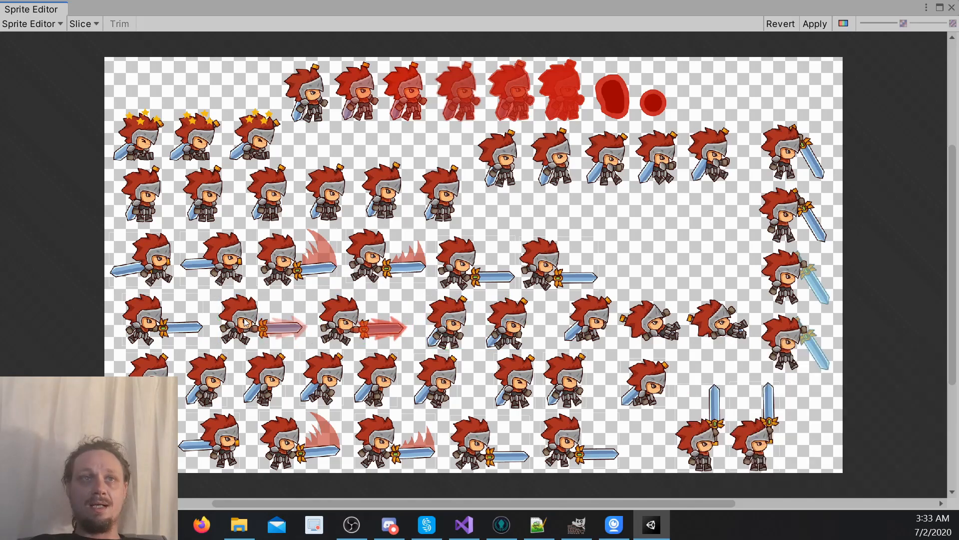
{"action": "left_click", "coordinate": [146, 322]}
{"action": "key", "text": "Delete"}
- Delete the reb_walk slices of the six sword-swing frames in the row directly above the sword-thrust frames
{"action": "left_click", "coordinate": [151, 256]}
{"action": "key", "text": "Delete"}
{"action": "left_click", "coordinate": [237, 263]}
{"action": "key", "text": "Delete"}
{"action": "left_click", "coordinate": [291, 269]}
{"action": "key", "text": "Delete"}
{"action": "left_click", "coordinate": [394, 270]}
{"action": "key", "text": "Delete"}
{"action": "left_click", "coordinate": [456, 266]}
{"action": "key", "text": "Delete"}
{"action": "left_click", "coordinate": [546, 273]}
{"action": "key", "text": "Delete"}
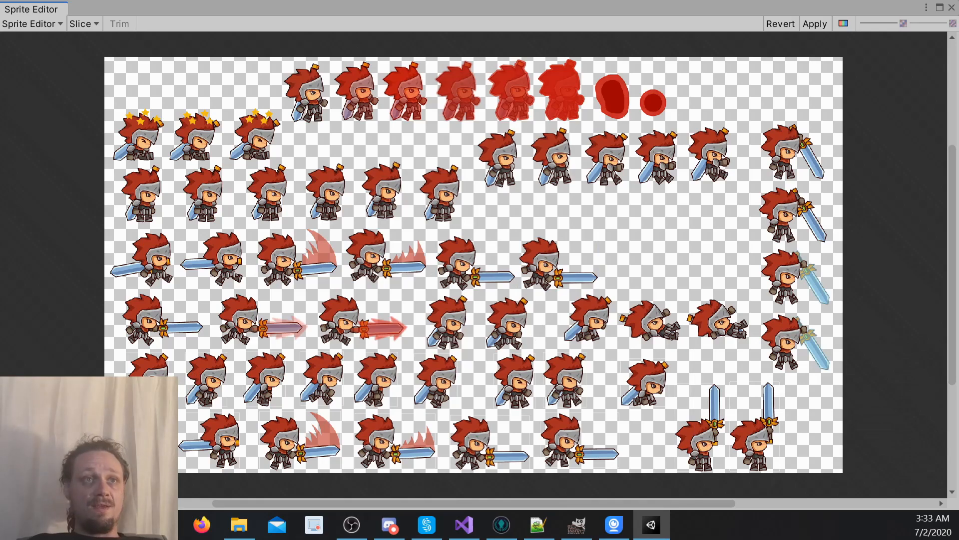
- Delete the reb_walk slices of the three separate knight frames at the right end of the walk row
{"action": "left_click", "coordinate": [522, 392]}
{"action": "key", "text": "Delete"}
{"action": "left_click", "coordinate": [573, 390]}
{"action": "key", "text": "Delete"}
{"action": "left_click", "coordinate": [652, 387]}
{"action": "key", "text": "Delete"}
- Delete the reb_walk slices of the two knights holding the sword upright in the sheet's lower right corner
{"action": "left_click", "coordinate": [715, 448]}
{"action": "key", "text": "Delete"}
{"action": "left_click", "coordinate": [748, 439]}
{"action": "key", "text": "Delete"}
- Delete the reb_walk slices of the six sword-swing frames in the sheet's bottom row
{"action": "left_click", "coordinate": [574, 437]}
{"action": "key", "text": "Delete"}
{"action": "left_click", "coordinate": [491, 452]}
{"action": "key", "text": "Delete"}
{"action": "left_click", "coordinate": [400, 450]}
{"action": "key", "text": "Delete"}
{"action": "left_click", "coordinate": [278, 449]}
{"action": "key", "text": "Delete"}
{"action": "left_click", "coordinate": [210, 439]}
{"action": "key", "text": "Delete"}
{"action": "left_click", "coordinate": [144, 445]}
{"action": "key", "text": "Delete"}
- Check the six walk-frame slices in the second-to-last row, apply the slice changes to reb_walk and close the Sprite Editor
{"action": "left_click", "coordinate": [147, 362]}
{"action": "left_click", "coordinate": [208, 399]}
{"action": "left_click", "coordinate": [271, 392]}
{"action": "left_click", "coordinate": [328, 393]}
{"action": "key", "text": "Delete"}
{"action": "left_click", "coordinate": [367, 392]}
{"action": "left_click", "coordinate": [434, 394]}
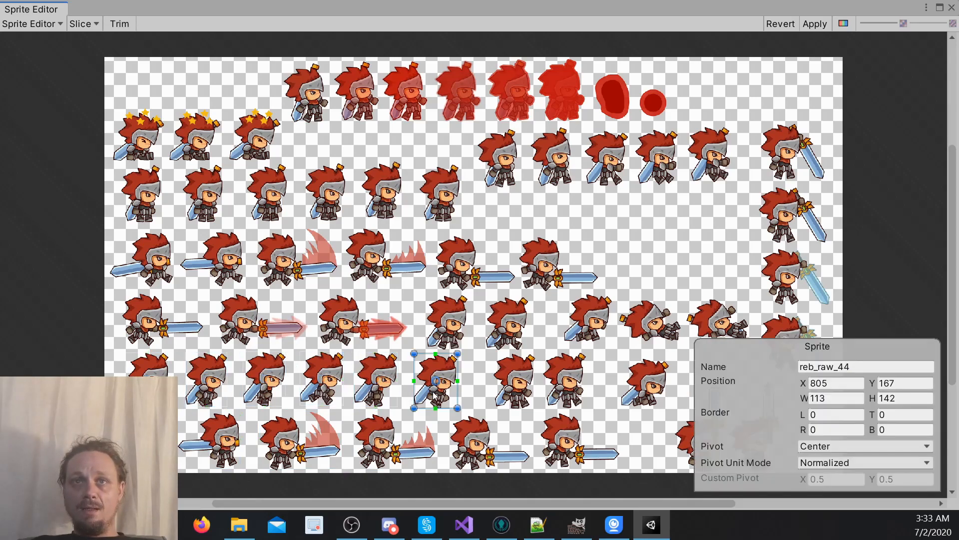
{"action": "key", "text": "Delete"}
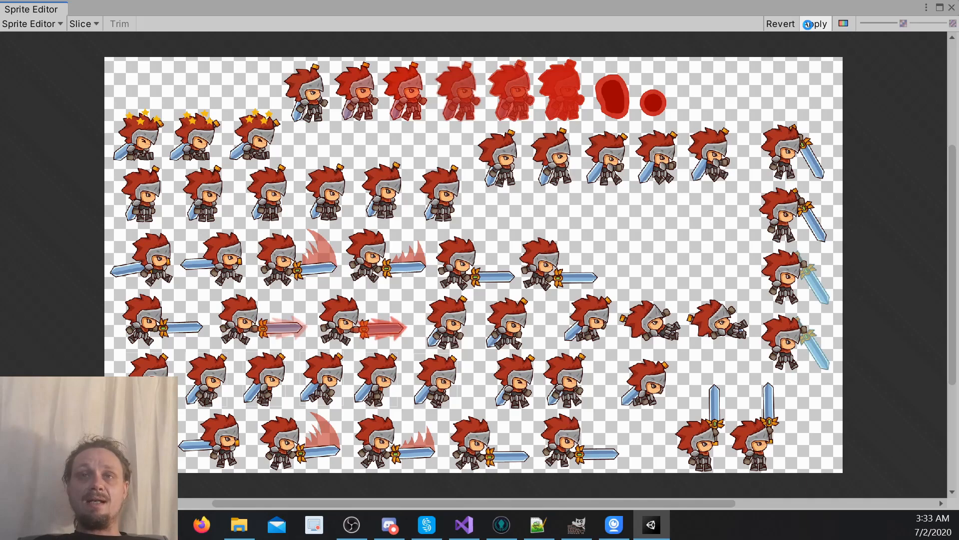
{"action": "left_click", "coordinate": [808, 24]}
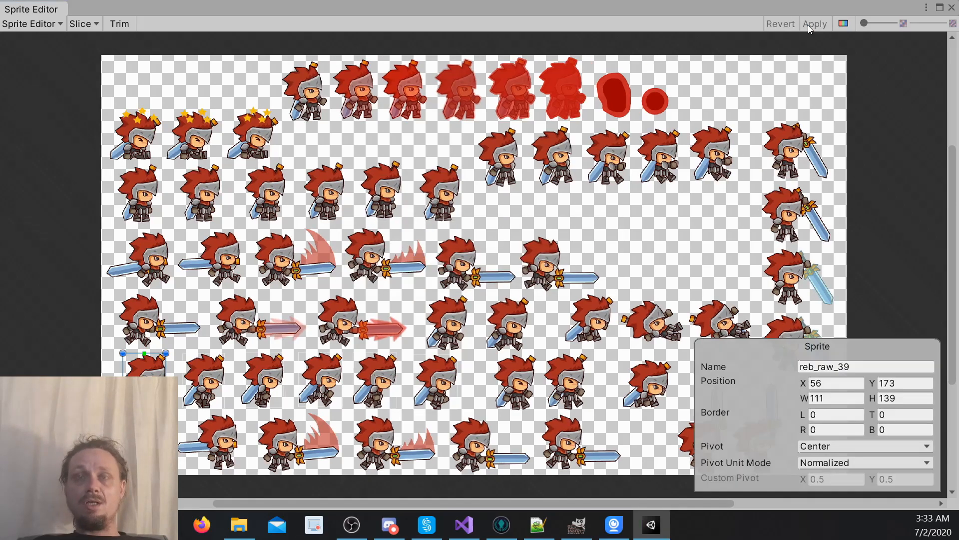
{"action": "left_click", "coordinate": [952, 8]}
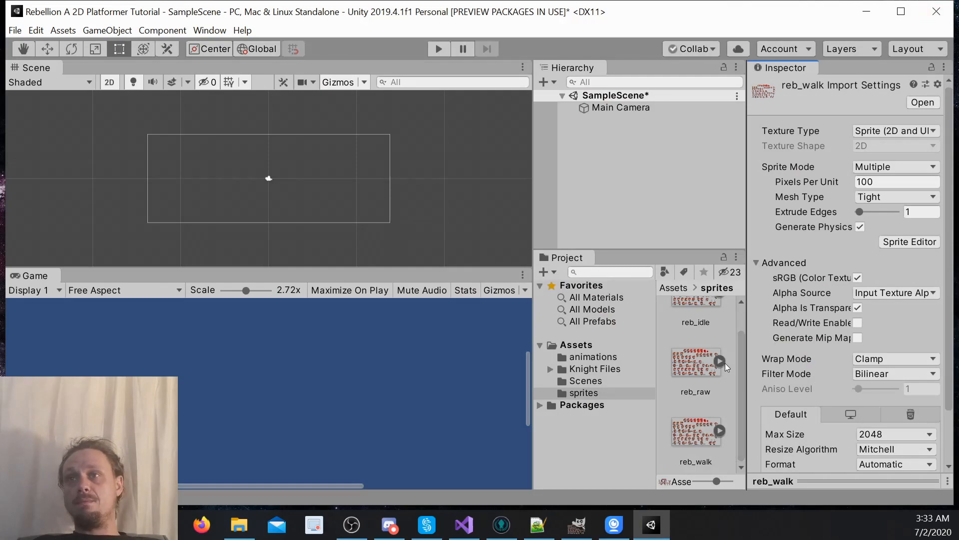
- Expand reb_walk in the sprites folder to check its remaining walk sprites, and collapse it again
{"action": "left_click", "coordinate": [719, 431]}
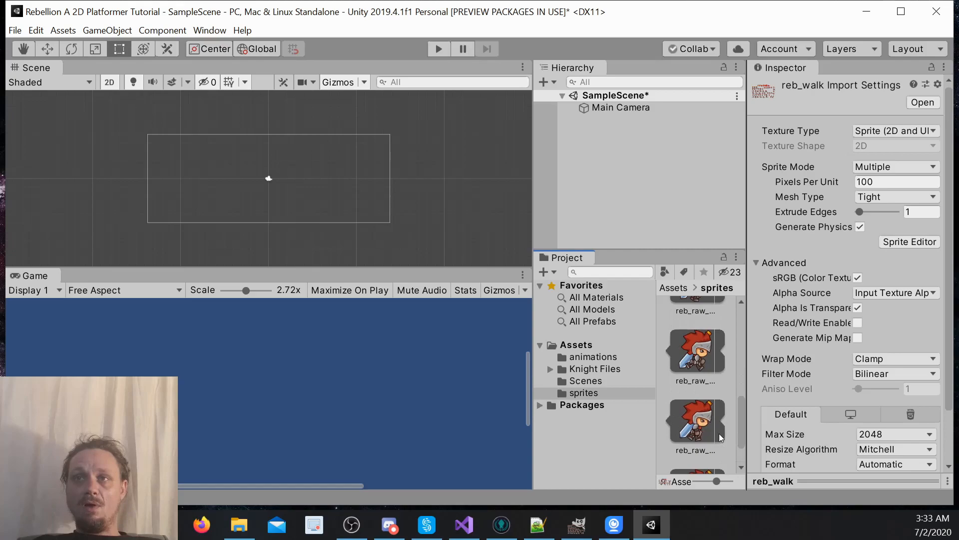
{"action": "scroll", "coordinate": [719, 433], "scroll_direction": "up", "scroll_amount": 3}
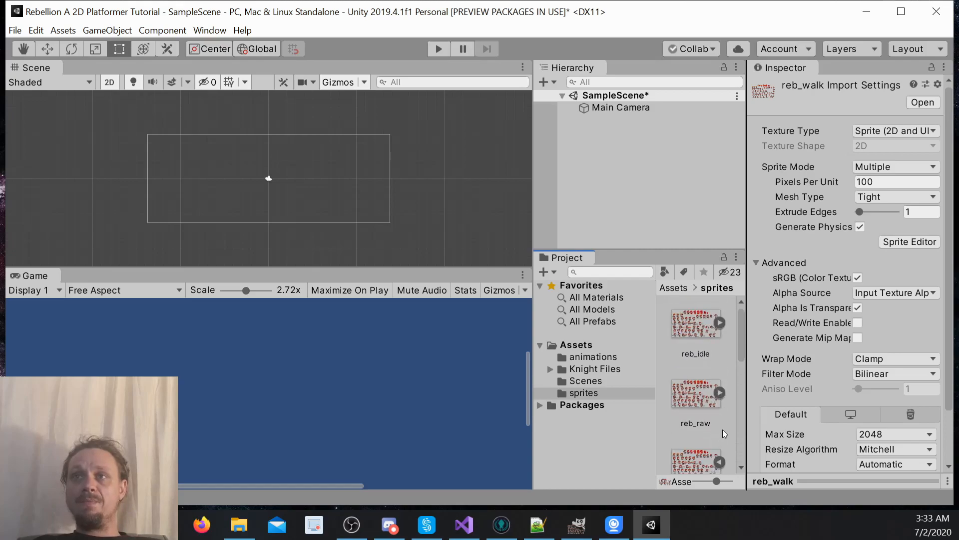
{"action": "scroll", "coordinate": [723, 426], "scroll_direction": "up", "scroll_amount": 2}
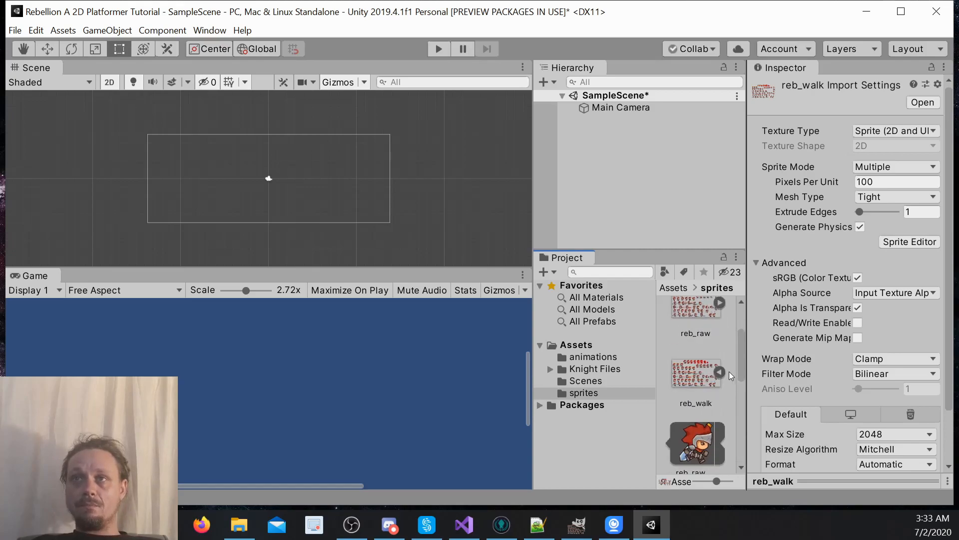
{"action": "left_click", "coordinate": [720, 372]}
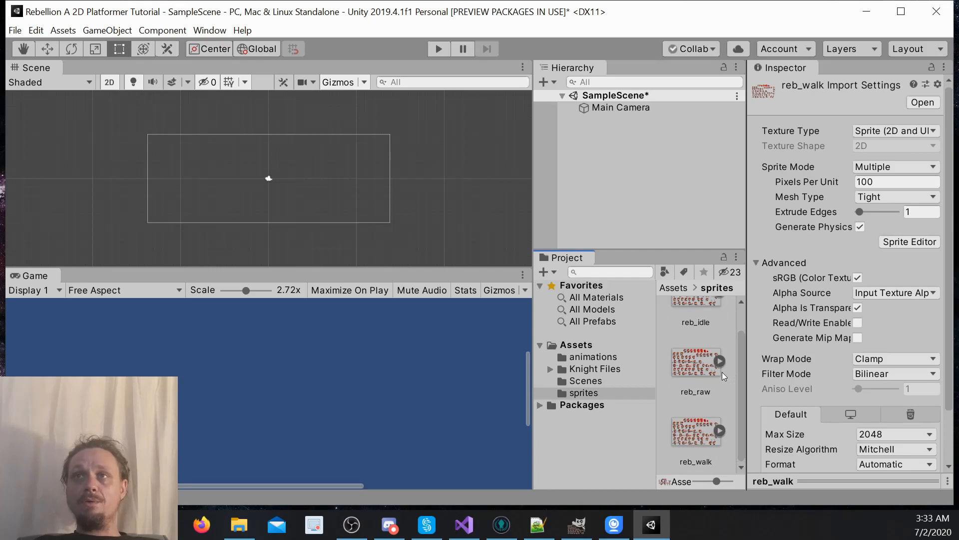
{"action": "scroll", "coordinate": [721, 372], "scroll_direction": "up", "scroll_amount": 1}
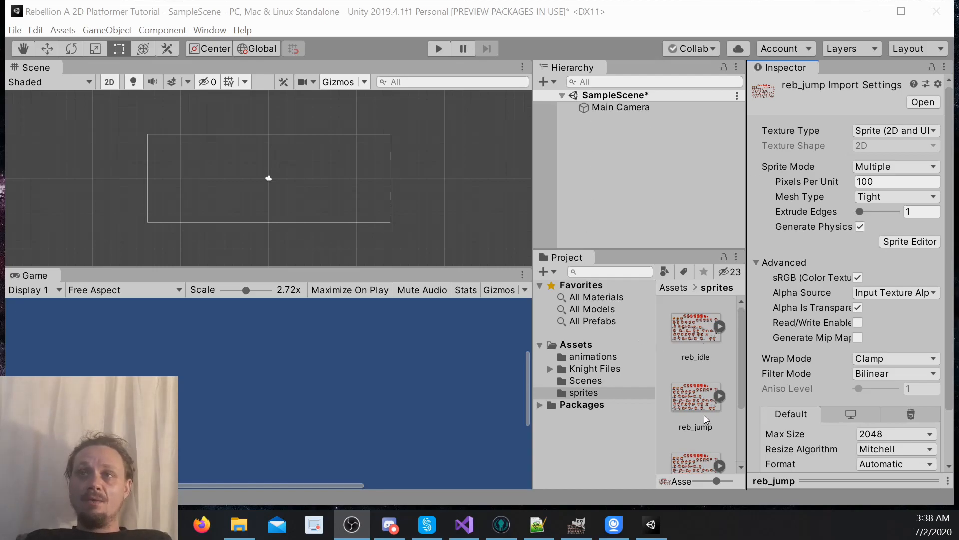
- Look over the sheet copies in the sprites folder and inspect the reb_jump slices in the Sprite Editor
{"action": "scroll", "coordinate": [724, 397], "scroll_direction": "down", "scroll_amount": 2}
{"action": "scroll", "coordinate": [720, 393], "scroll_direction": "down", "scroll_amount": 1}
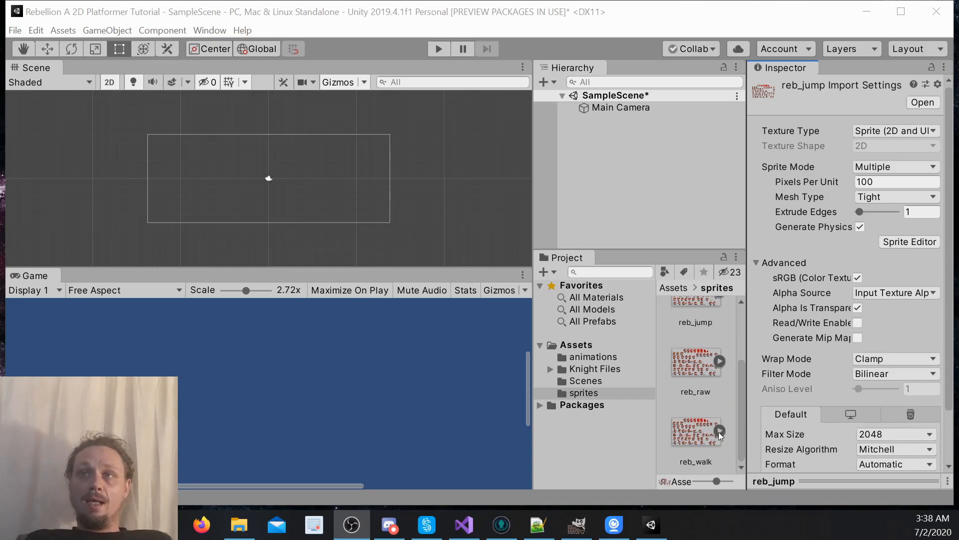
{"action": "scroll", "coordinate": [726, 395], "scroll_direction": "up", "scroll_amount": 3}
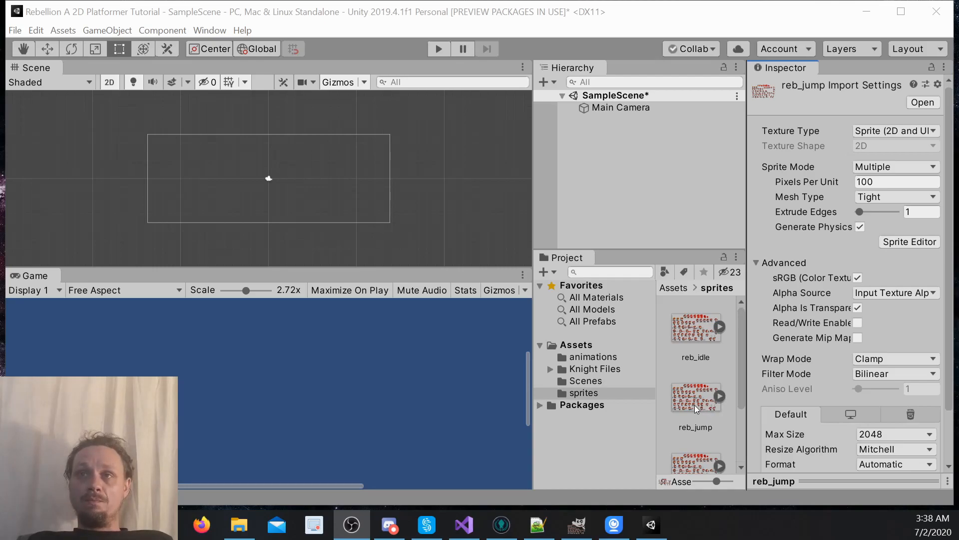
{"action": "left_click", "coordinate": [894, 242]}
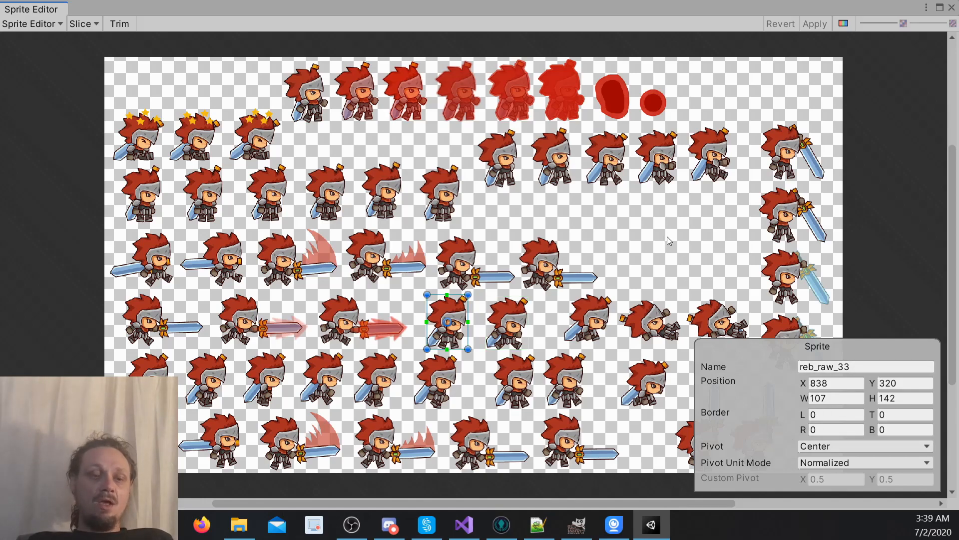
{"action": "middle_click_drag", "start_coordinate": [667, 236], "coordinate": [507, 241]}
{"action": "scroll", "coordinate": [507, 241], "scroll_direction": "down", "scroll_amount": 2}
{"action": "scroll", "coordinate": [508, 241], "scroll_direction": "up", "scroll_amount": 5}
{"action": "scroll", "coordinate": [508, 241], "scroll_direction": "down", "scroll_amount": 3}
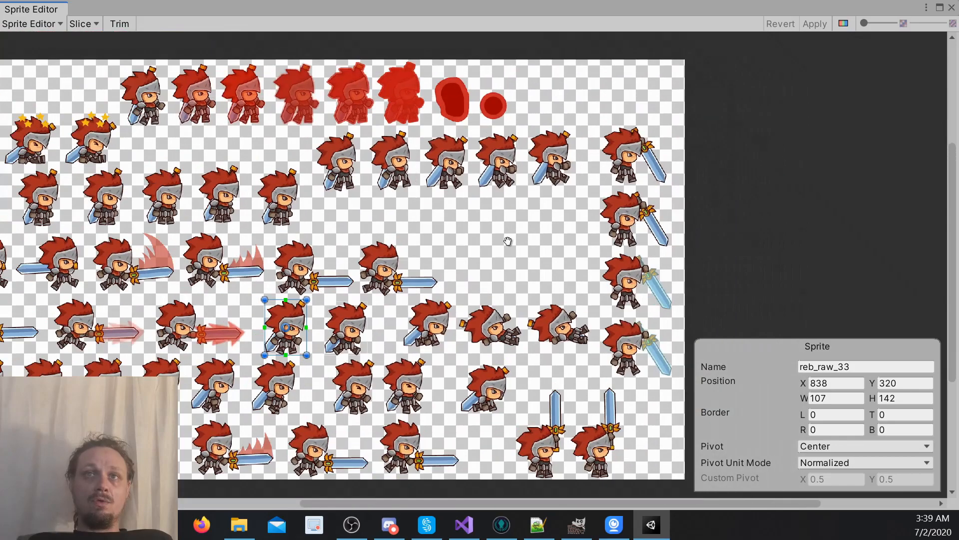
{"action": "scroll", "coordinate": [508, 241], "scroll_direction": "up", "scroll_amount": 1}
{"action": "scroll", "coordinate": [508, 240], "scroll_direction": "up", "scroll_amount": 2}
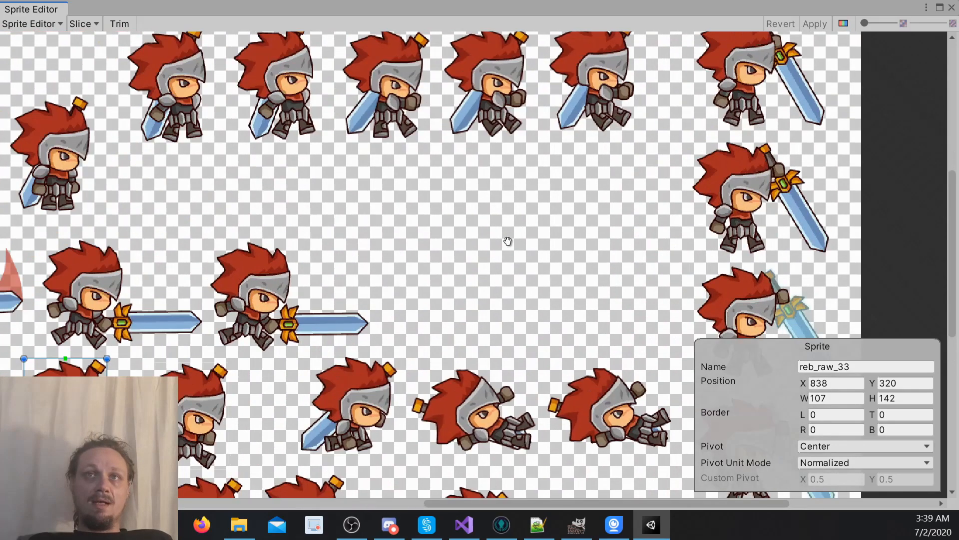
{"action": "scroll", "coordinate": [507, 241], "scroll_direction": "down", "scroll_amount": 3}
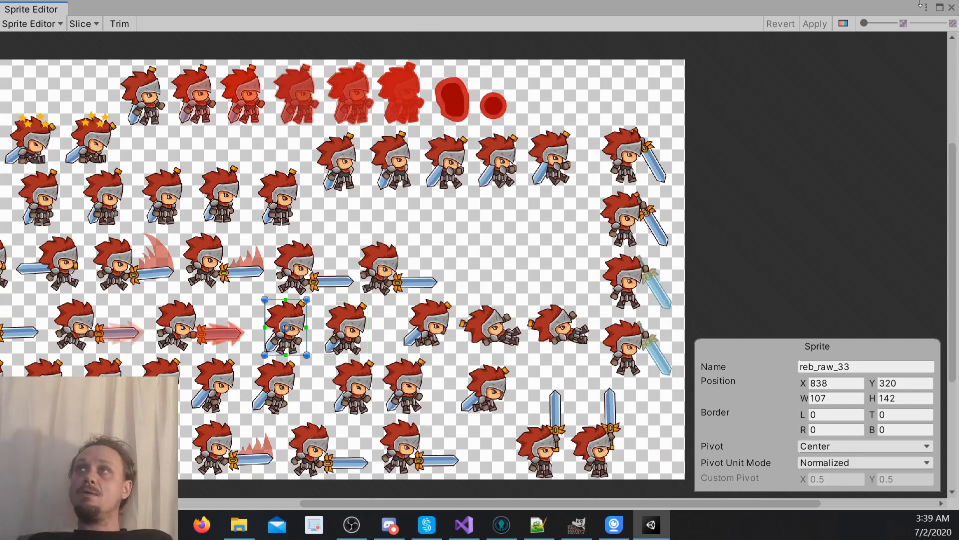
{"action": "left_click", "coordinate": [951, 8]}
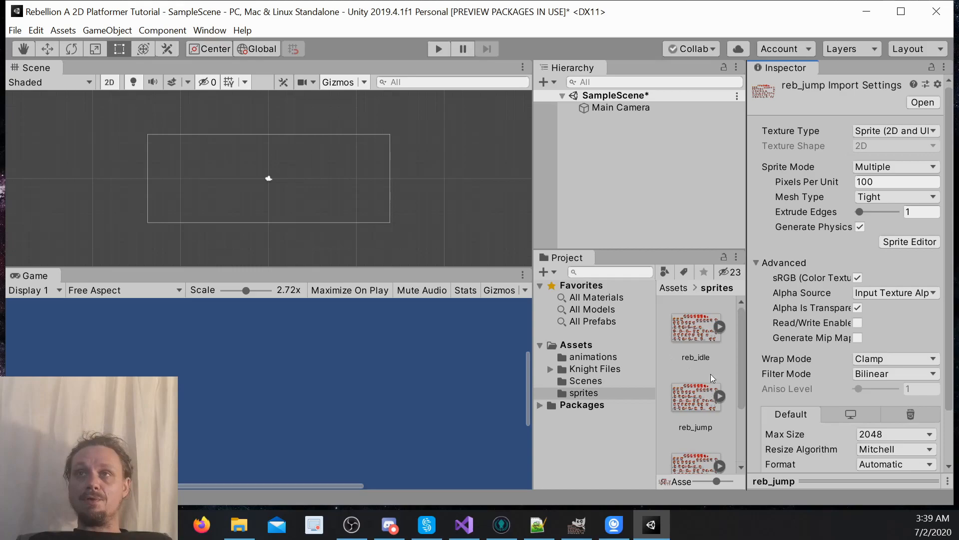
- Place the reb_idle sheet in the scene, save the new animation as reb_idle in the animations folder, and check that folder
{"action": "left_click", "coordinate": [700, 332]}
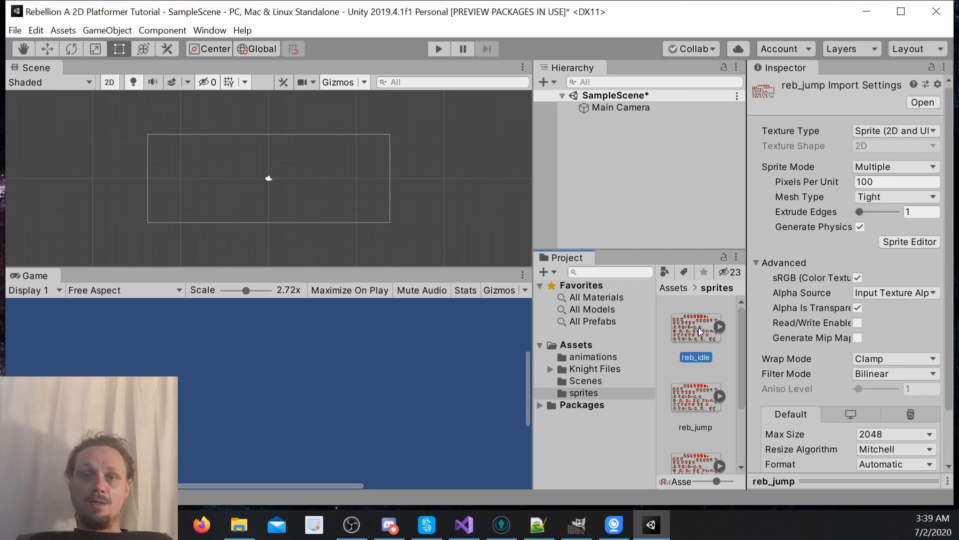
{"action": "left_click_drag", "start_coordinate": [700, 332], "coordinate": [333, 198]}
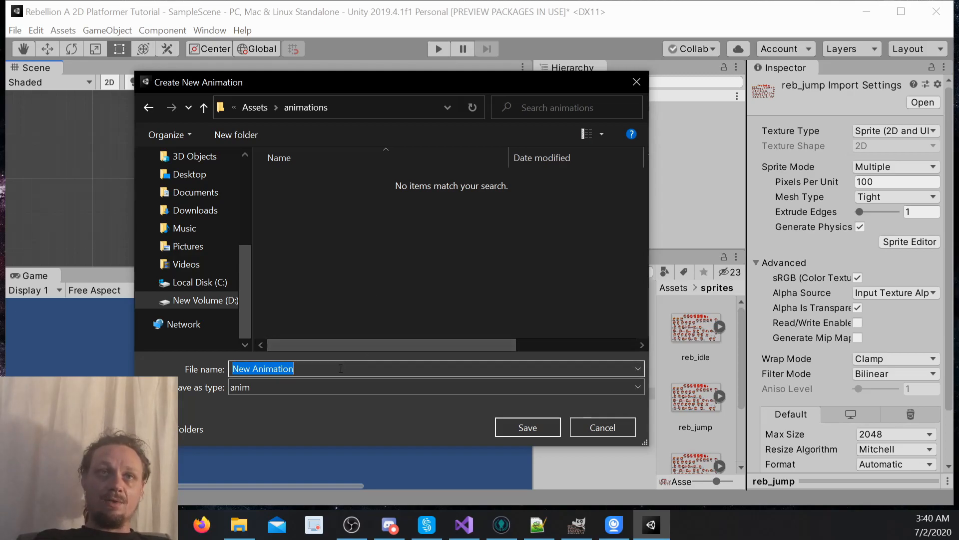
{"action": "type", "text": "reb"}
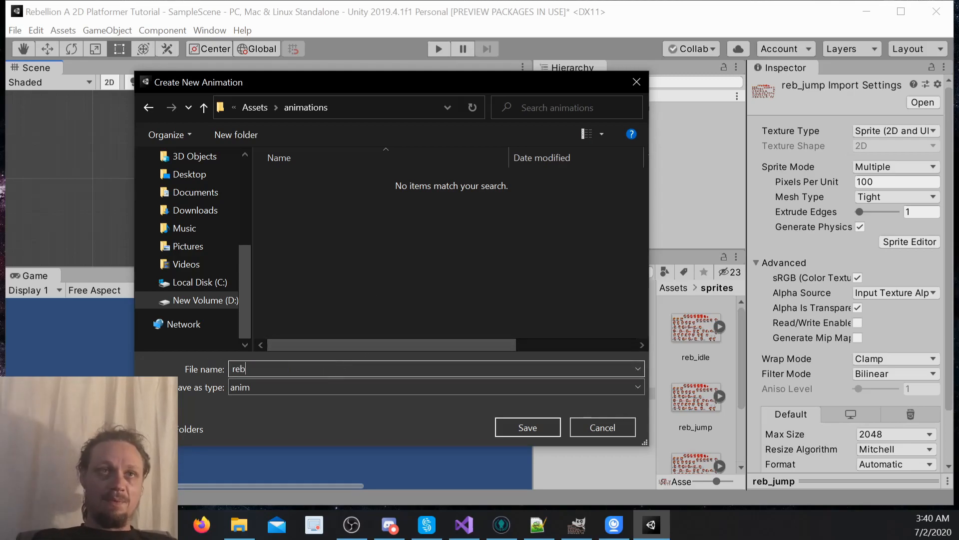
{"action": "type", "text": "_idle"}
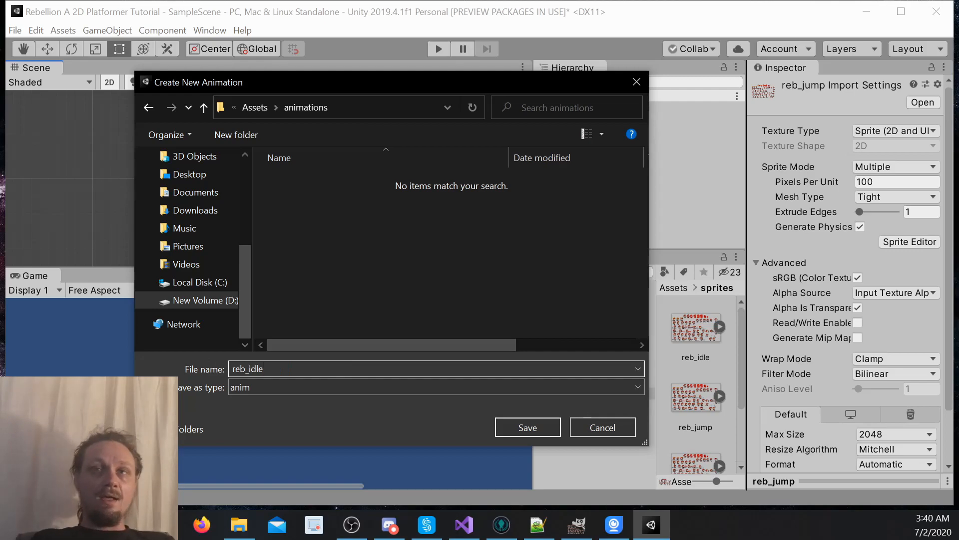
{"action": "left_click", "coordinate": [542, 433]}
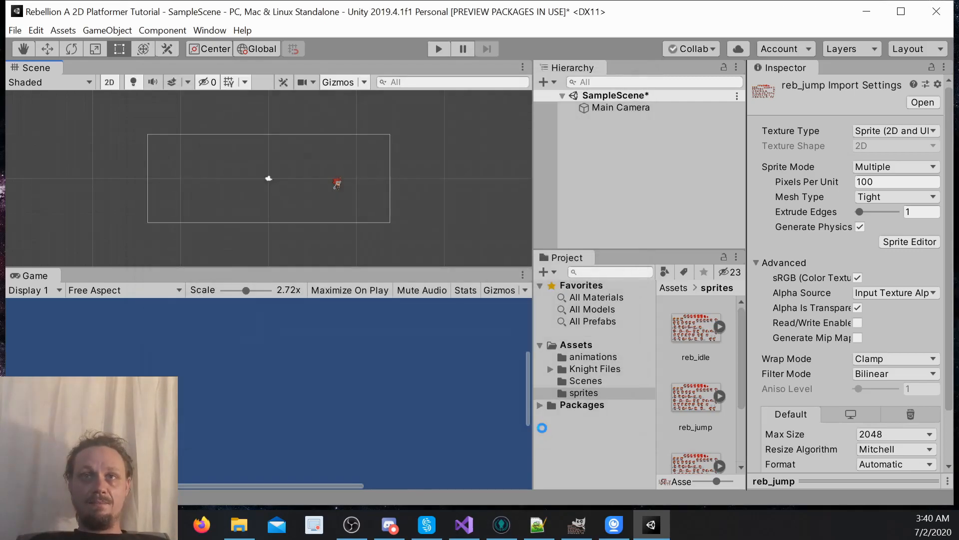
{"action": "left_click", "coordinate": [582, 355]}
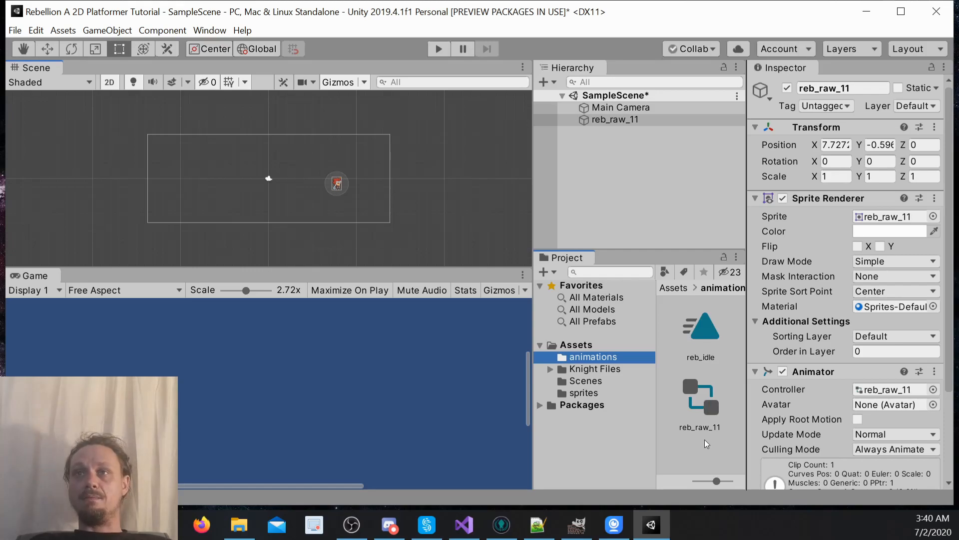
{"action": "left_click", "coordinate": [565, 347]}
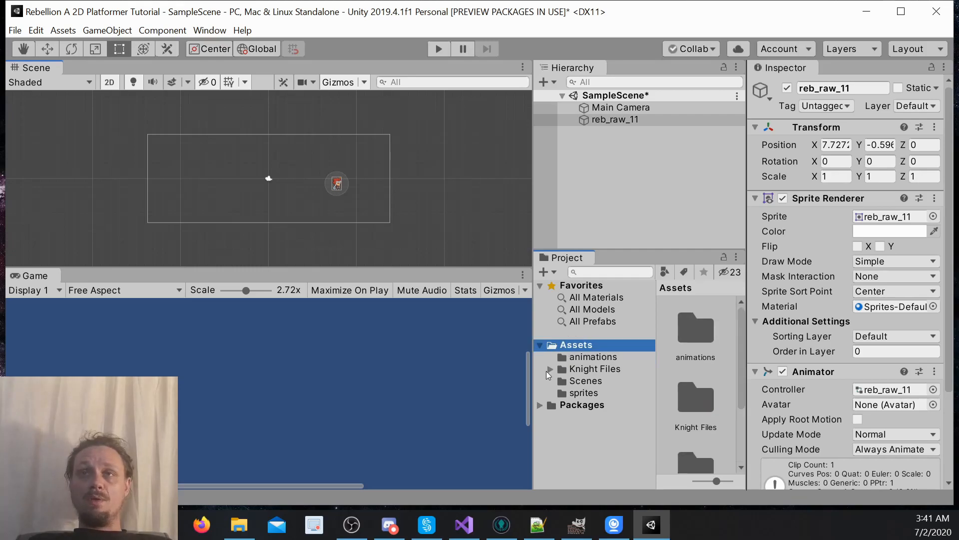
- Move the knight near the camera's centre, to about X -0.11, Y -0.34, and set the Game view scale to 2.6x
{"action": "left_click", "coordinate": [338, 187]}
{"action": "left_click", "coordinate": [47, 48]}
{"action": "left_click_drag", "start_coordinate": [399, 182], "coordinate": [331, 182]}
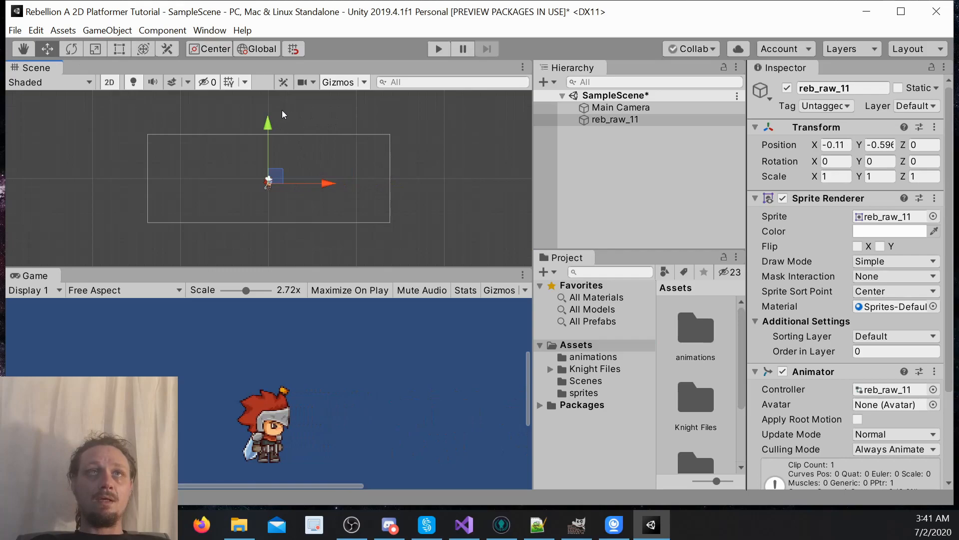
{"action": "left_click_drag", "start_coordinate": [268, 123], "coordinate": [267, 121]}
{"action": "left_click_drag", "start_coordinate": [244, 288], "coordinate": [214, 276]}
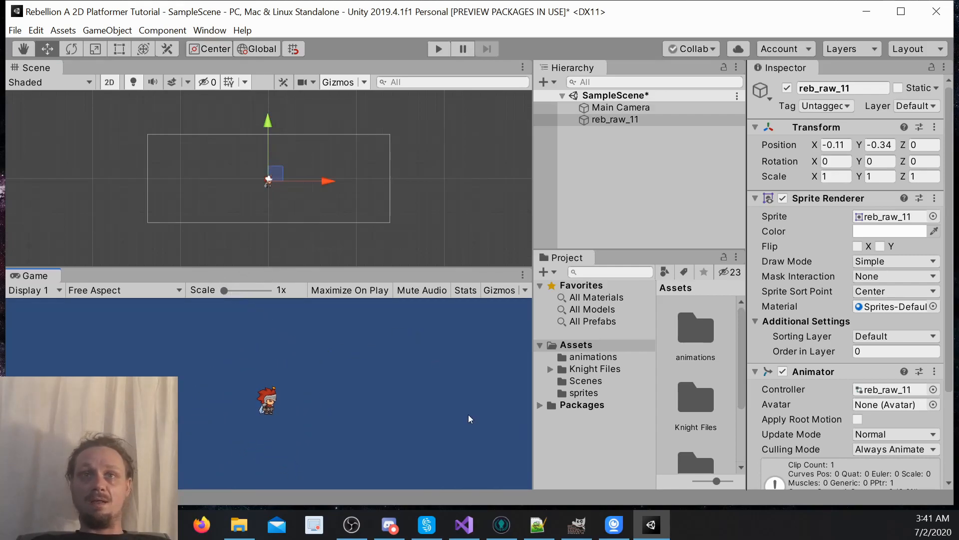
{"action": "left_click_drag", "start_coordinate": [226, 289], "coordinate": [246, 292]}
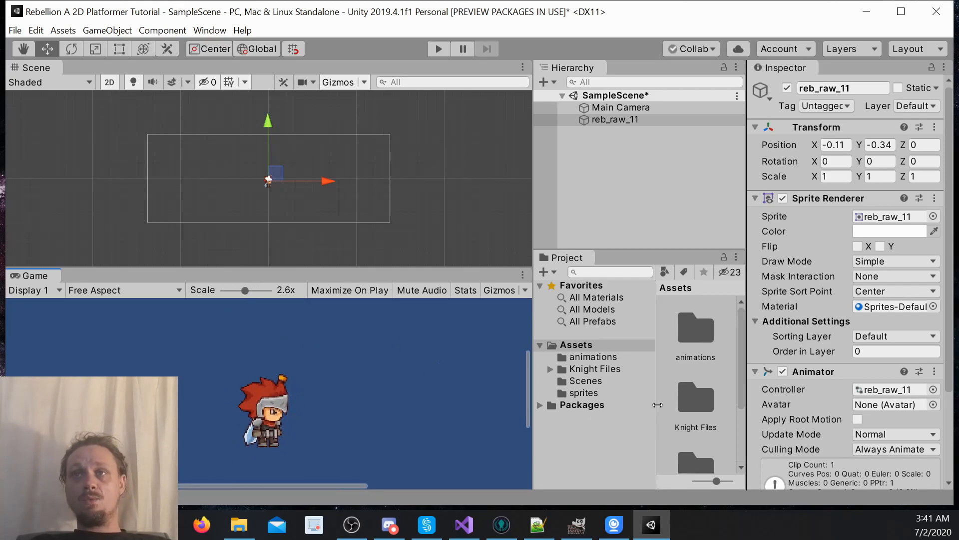
- Open the animations folder, play the scene to preview the knight's idle animation, and stop playback
{"action": "double_click", "coordinate": [696, 330]}
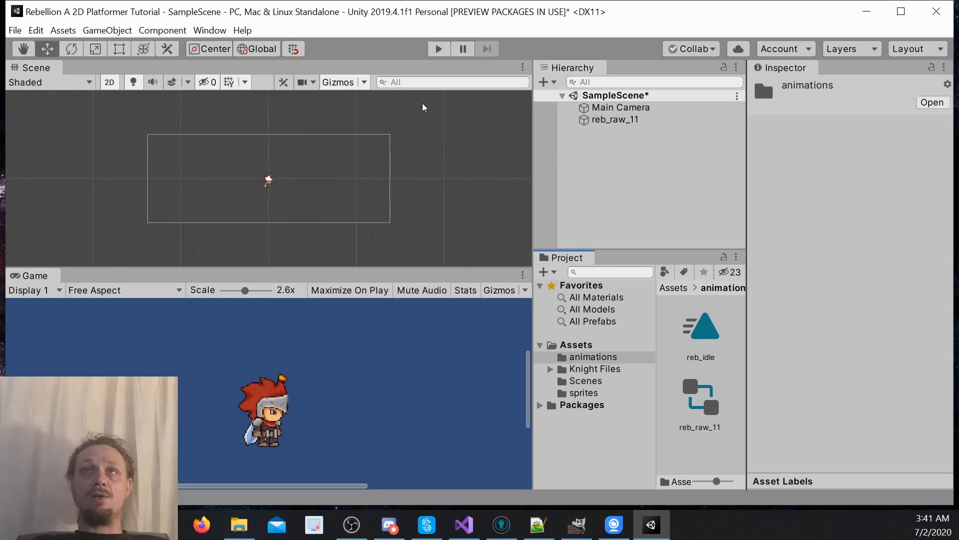
{"action": "left_click", "coordinate": [439, 49]}
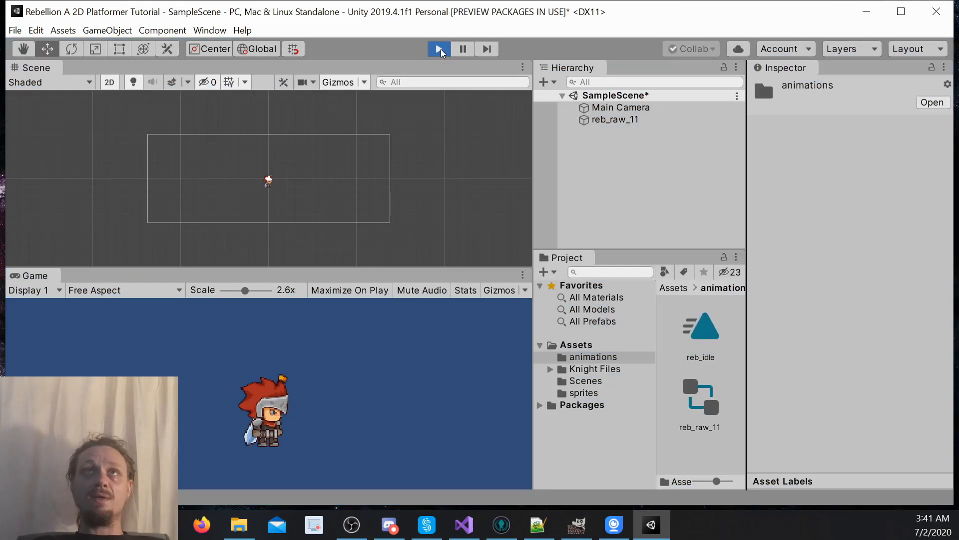
{"action": "left_click", "coordinate": [440, 49]}
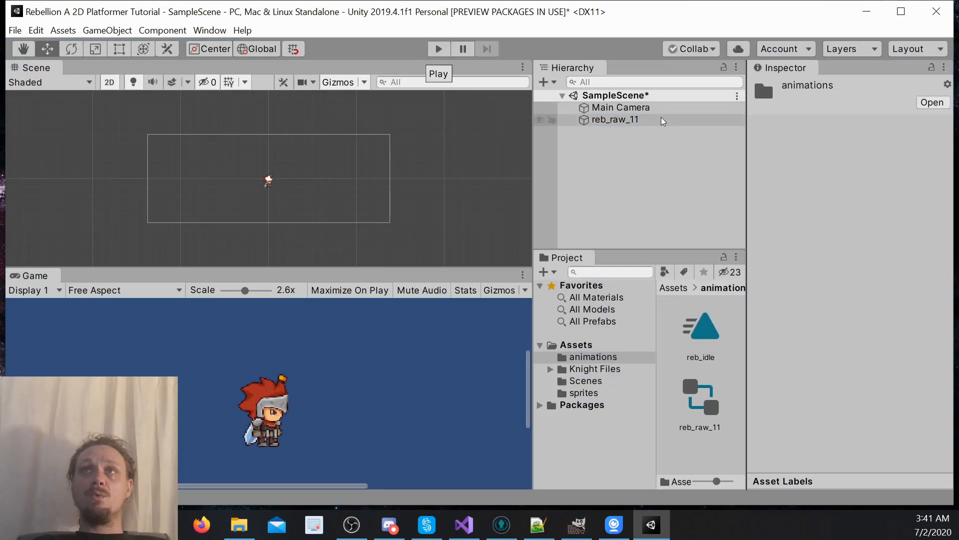
- Open the Animation window for the reb_raw_11 knight object
{"action": "left_click", "coordinate": [620, 119]}
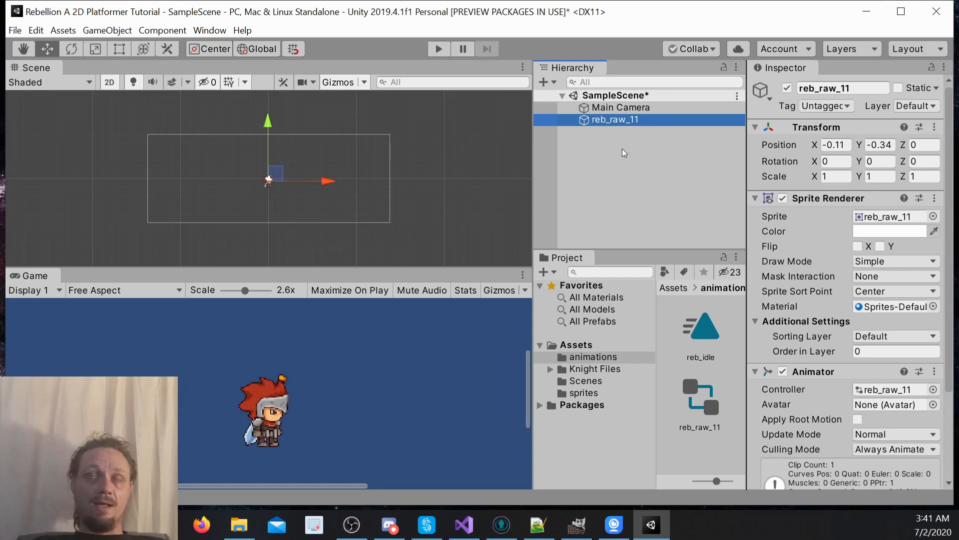
{"action": "left_click", "coordinate": [210, 31]}
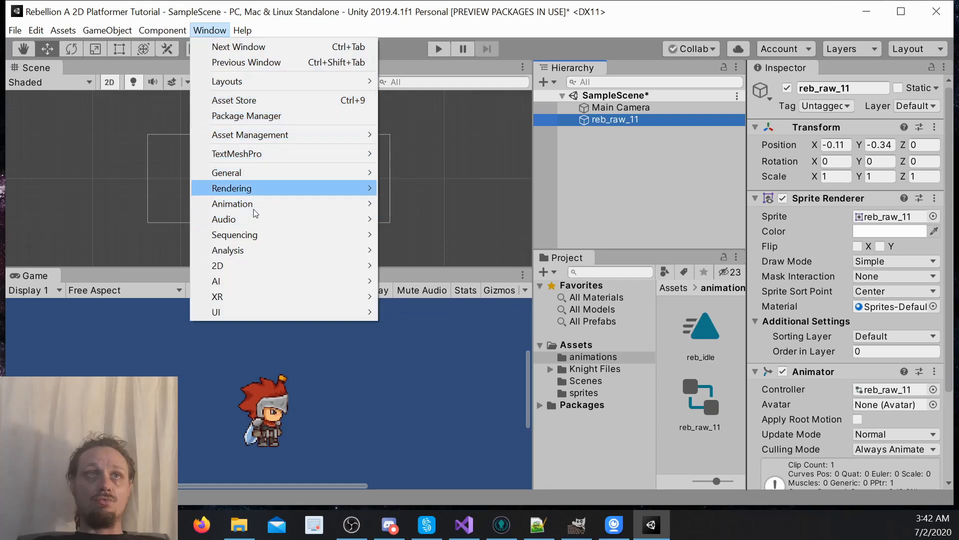
{"action": "mouse_move", "coordinate": [283, 204]}
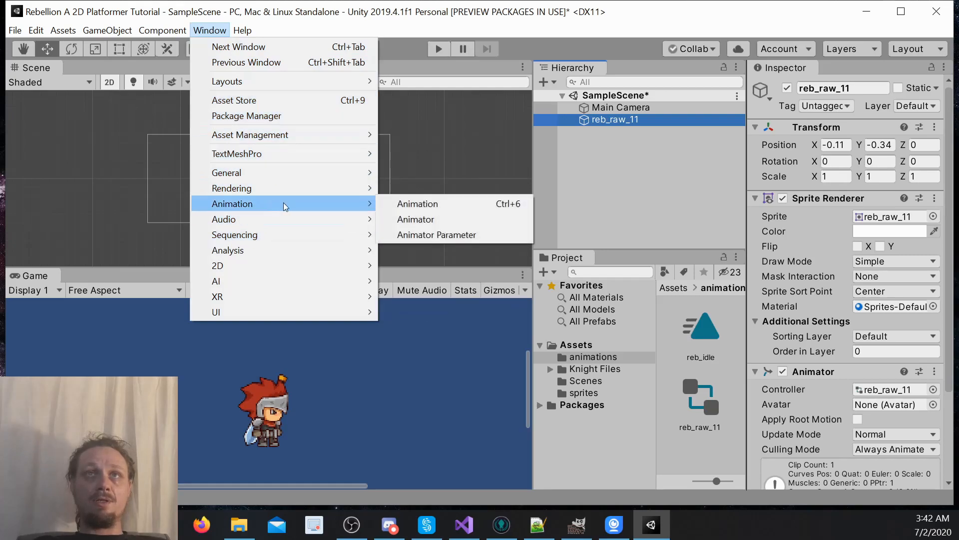
{"action": "left_click", "coordinate": [407, 210]}
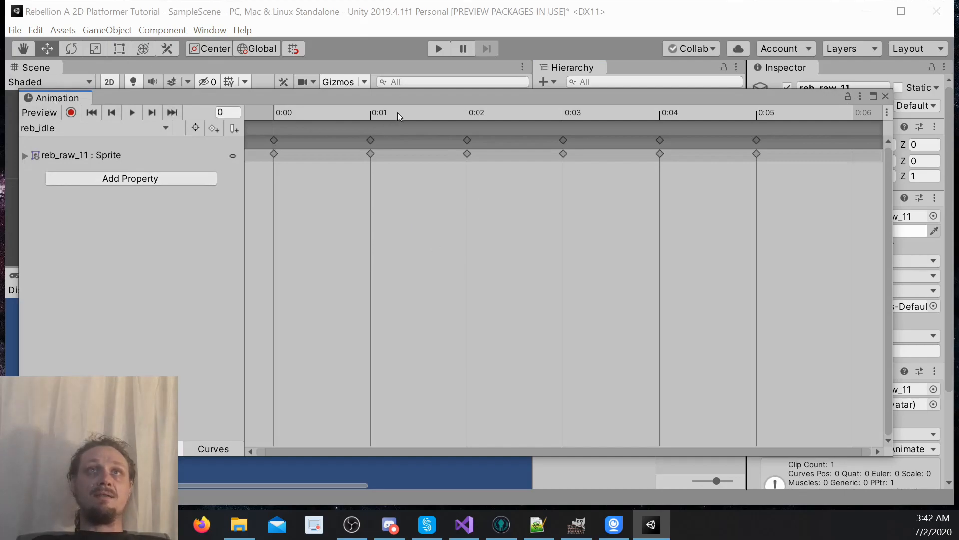
- With the Animation window docked beside the Scene view, space the reb_idle keyframes four frames apart and preview the slowed animation in play mode
{"action": "left_click_drag", "start_coordinate": [402, 99], "coordinate": [115, 61]}
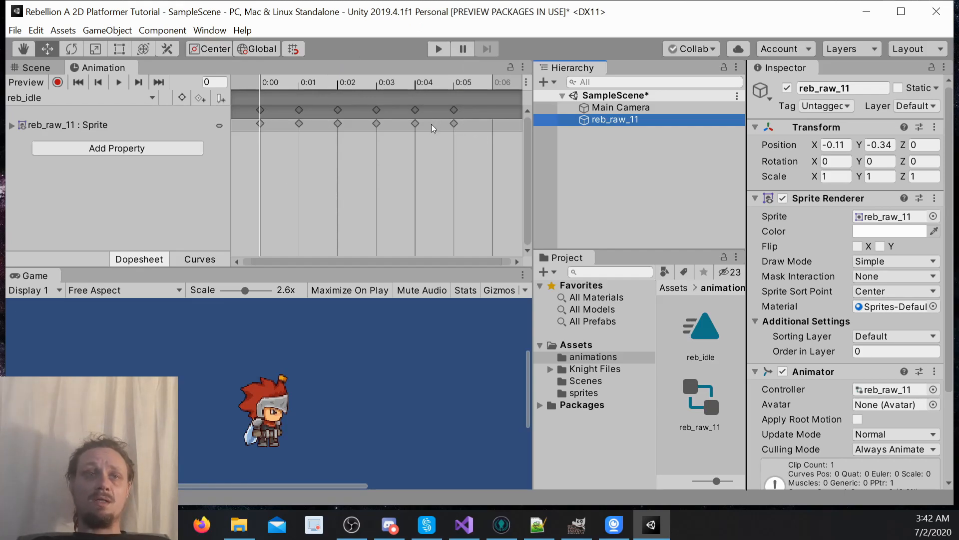
{"action": "left_click", "coordinate": [439, 184]}
{"action": "key", "text": "ctrl+a"}
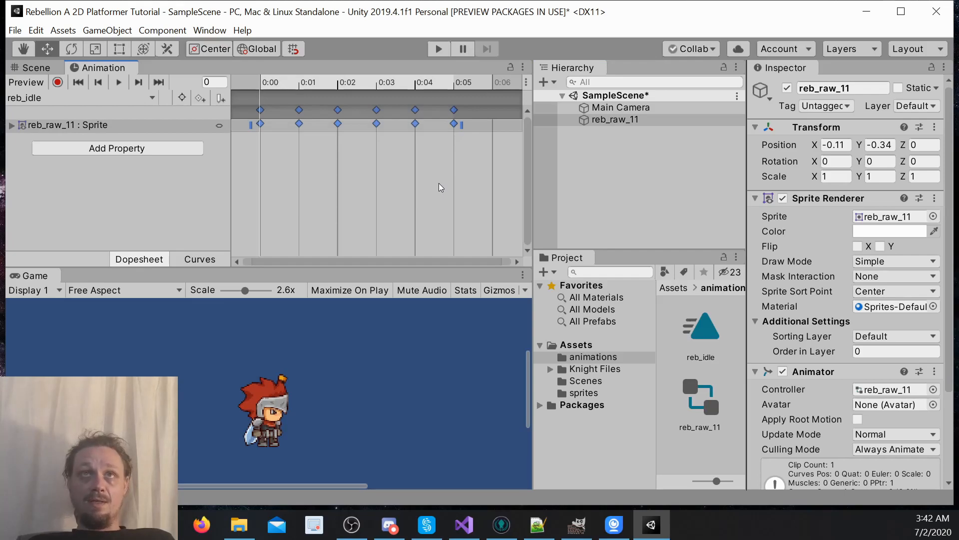
{"action": "left_click_drag", "start_coordinate": [461, 125], "coordinate": [415, 125]}
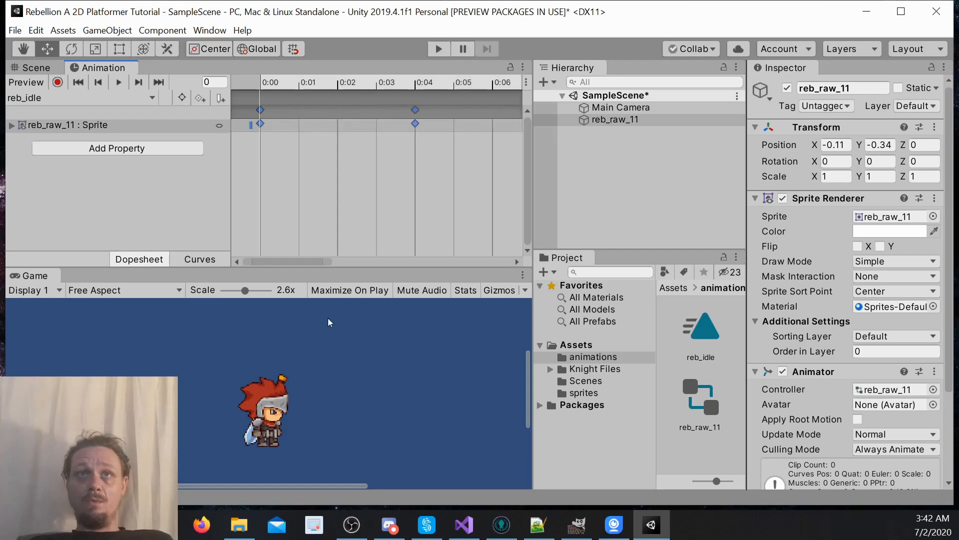
{"action": "left_click_drag", "start_coordinate": [305, 260], "coordinate": [559, 259]}
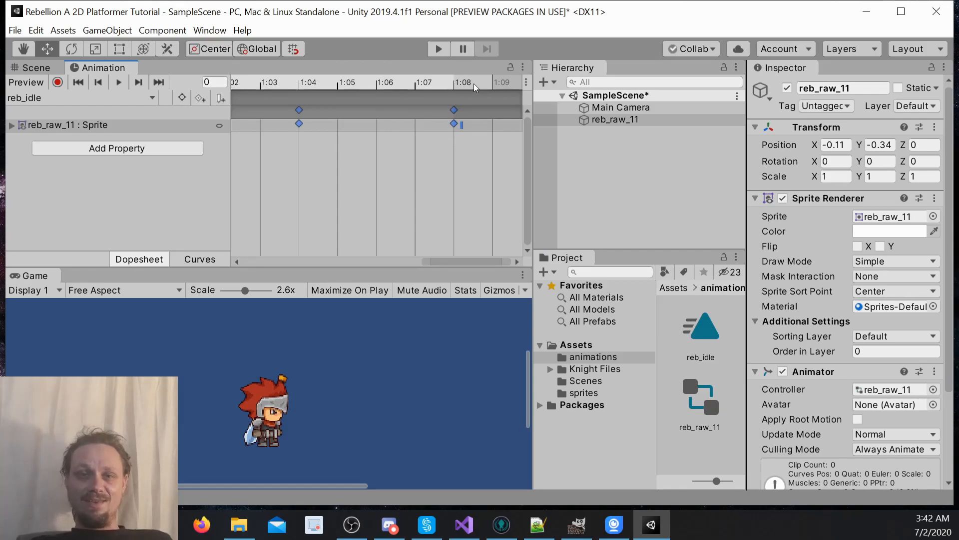
{"action": "left_click", "coordinate": [430, 52]}
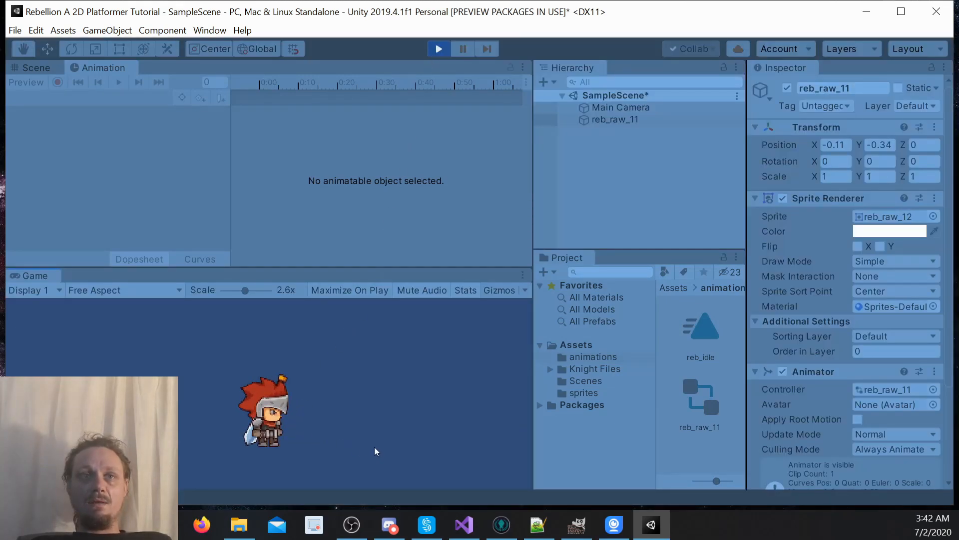
{"action": "left_click", "coordinate": [435, 50]}
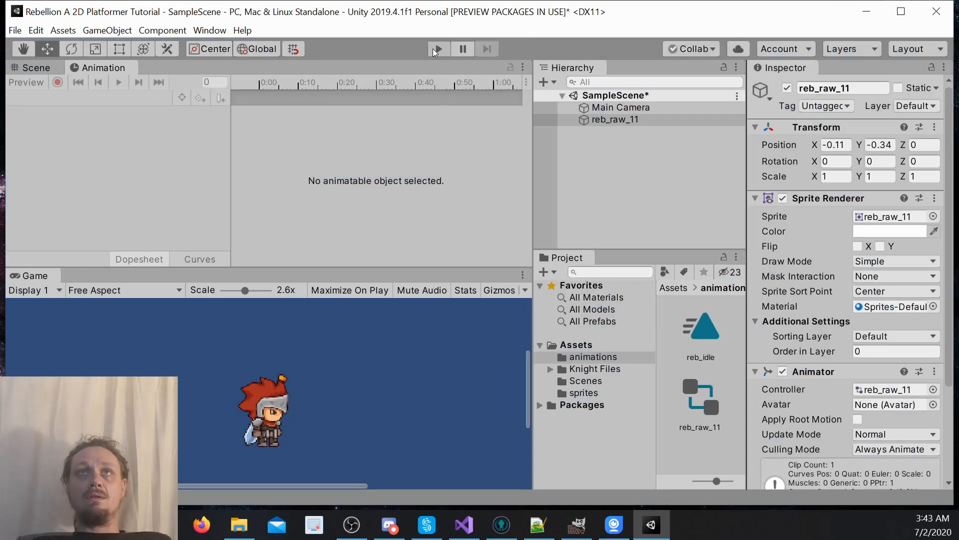
- Return the knight's reb_idle keyframes to one-frame spacing, preview the animation in play mode, and close the Animation window
{"action": "left_click", "coordinate": [598, 119]}
{"action": "left_click", "coordinate": [210, 30]}
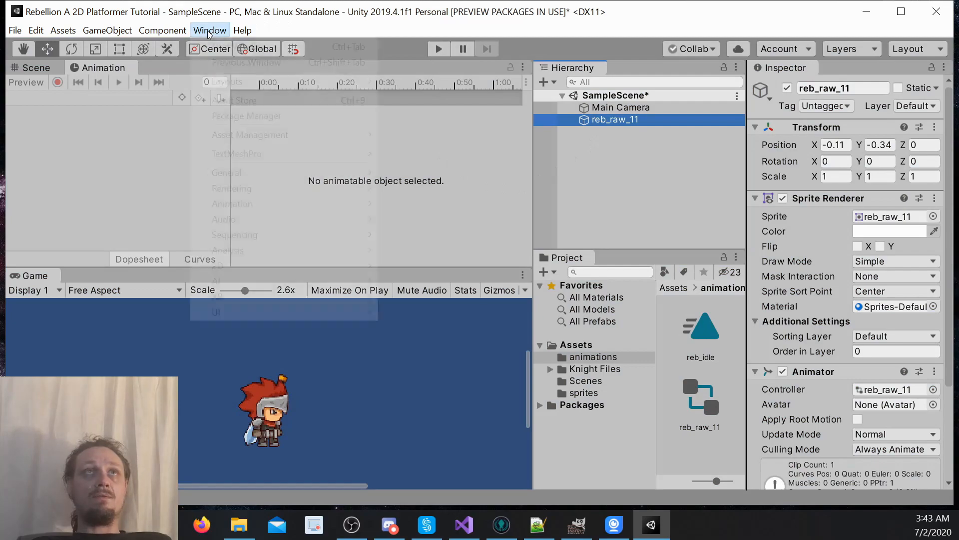
{"action": "mouse_move", "coordinate": [277, 210]}
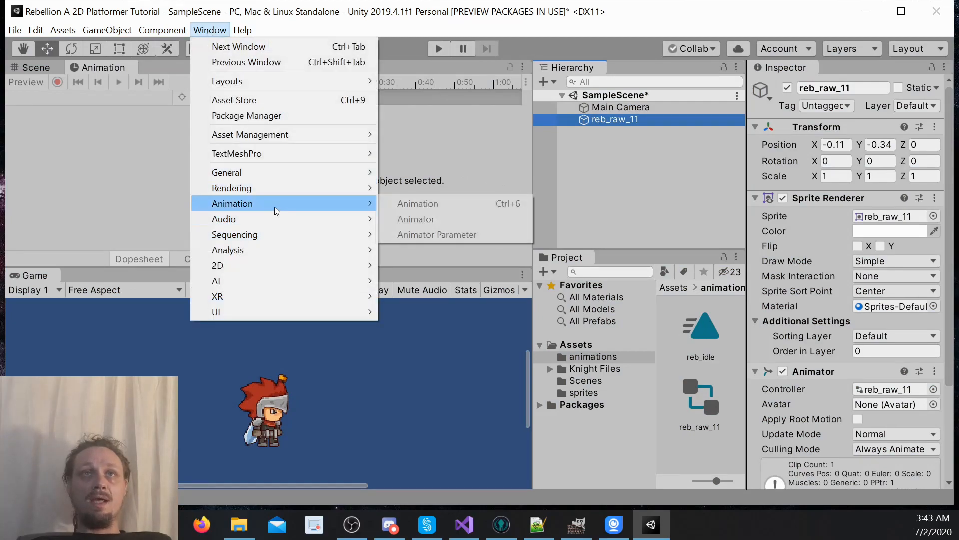
{"action": "left_click", "coordinate": [399, 204]}
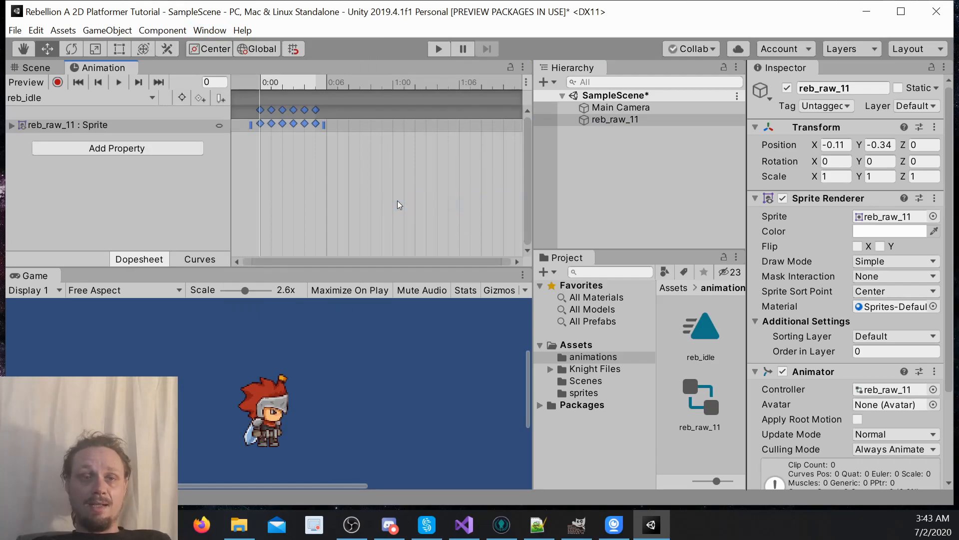
{"action": "left_click", "coordinate": [439, 48]}
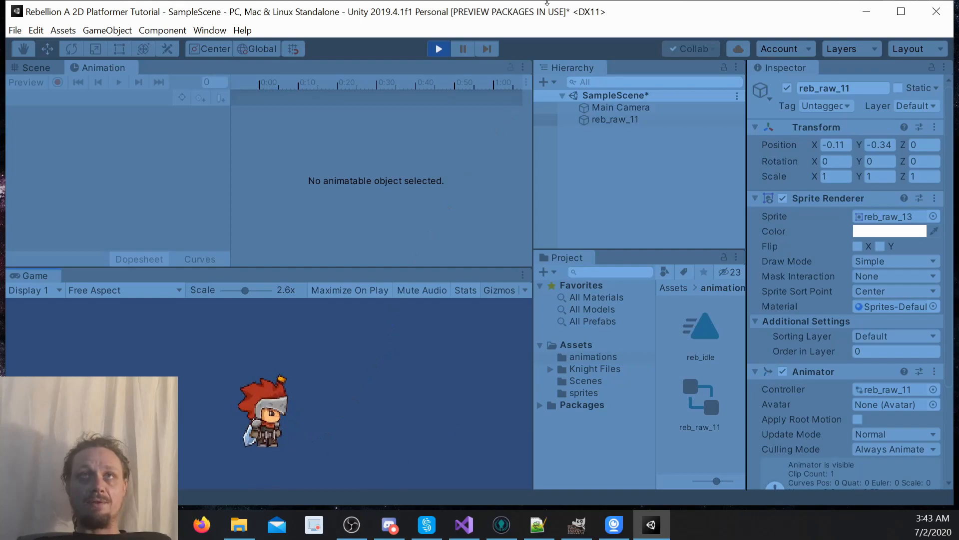
{"action": "left_click", "coordinate": [438, 48]}
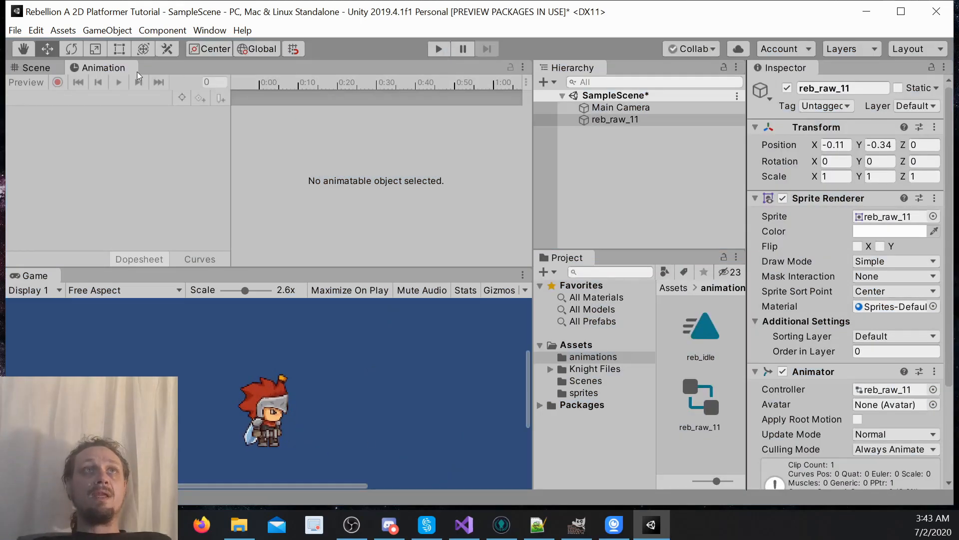
{"action": "right_click", "coordinate": [93, 68]}
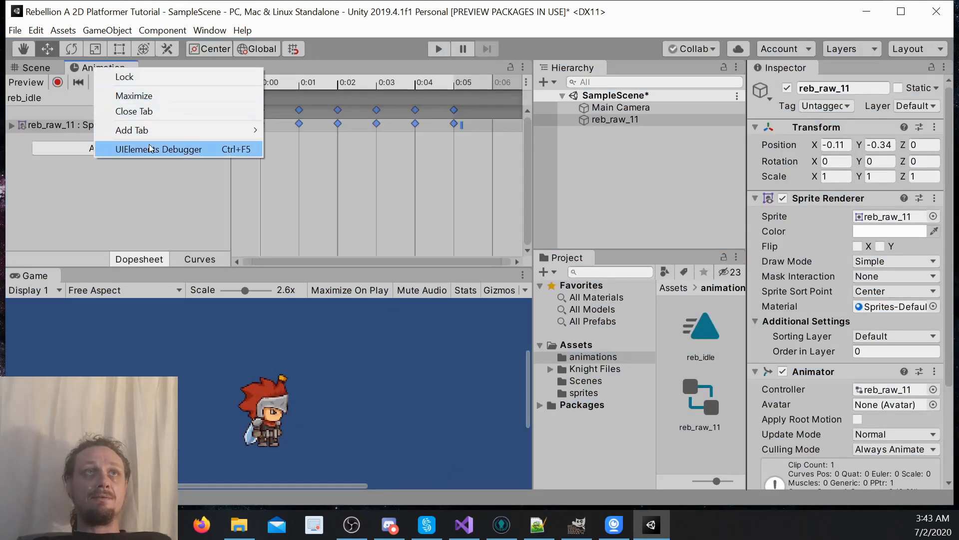
{"action": "left_click", "coordinate": [142, 112]}
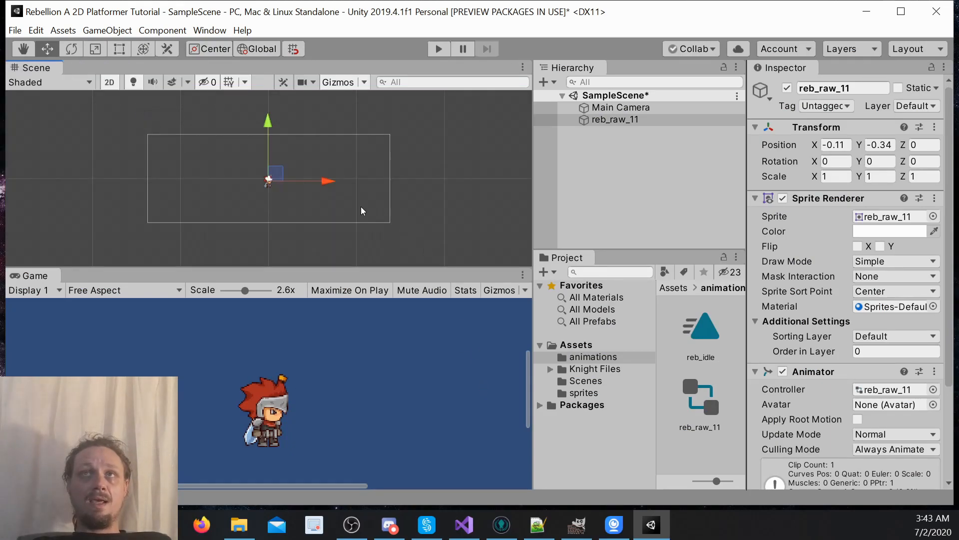
- Delete the reb_raw_11 knight object from the scene and the reb_raw_11 controller from the animations folder
{"action": "mouse_move", "coordinate": [332, 178]}
{"action": "left_mouse_down"}
{"action": "mouse_move", "coordinate": [357, 177]}
{"action": "mouse_move", "coordinate": [333, 175]}
{"action": "left_mouse_up"}
{"action": "right_click", "coordinate": [602, 120]}
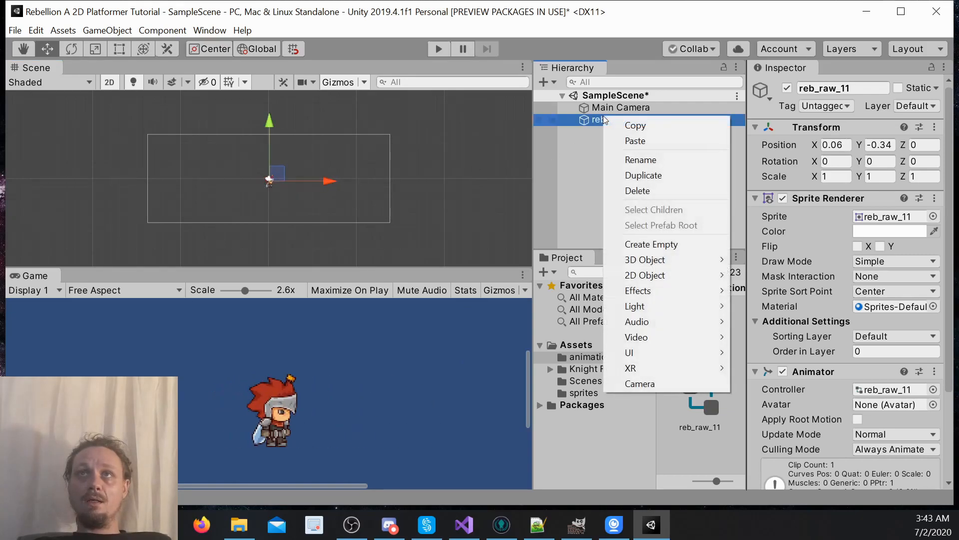
{"action": "left_click", "coordinate": [629, 190]}
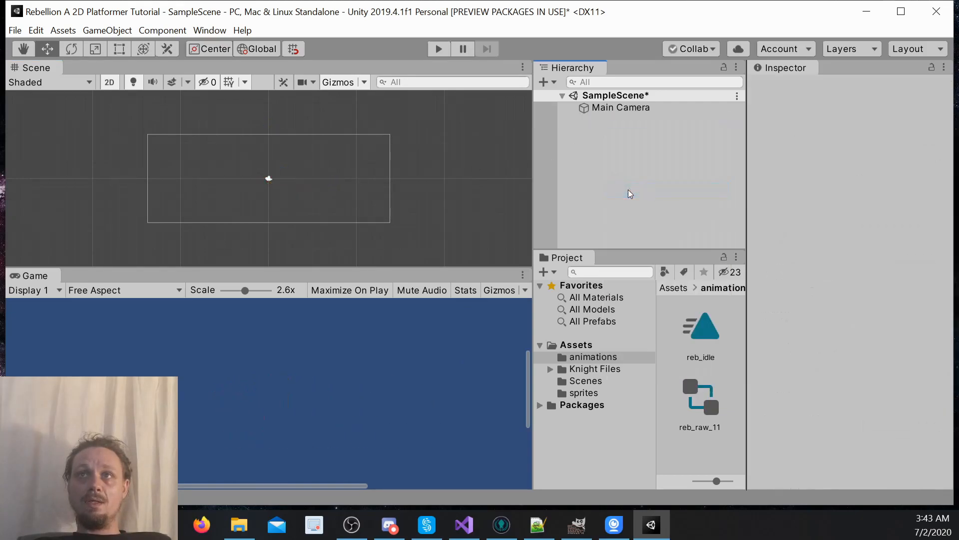
{"action": "right_click", "coordinate": [697, 398]}
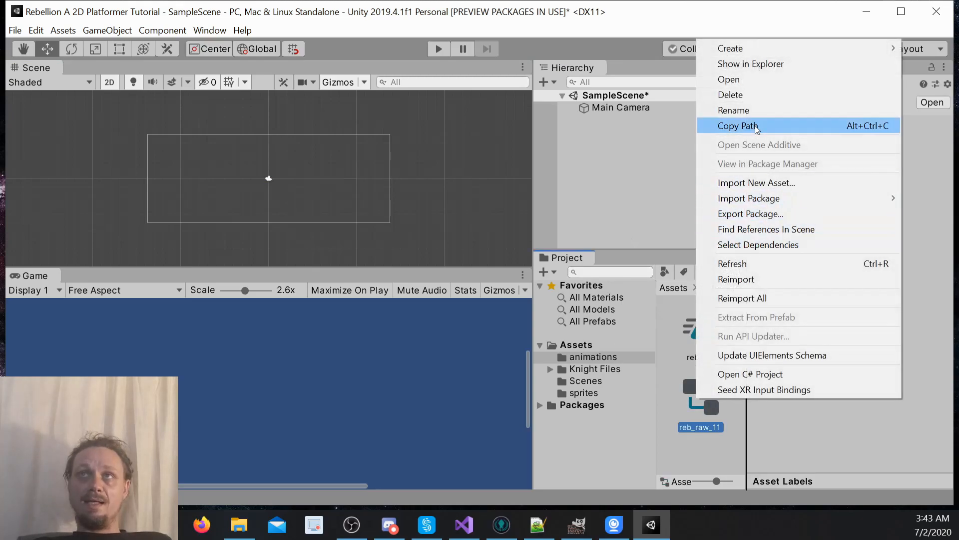
{"action": "left_click", "coordinate": [757, 96]}
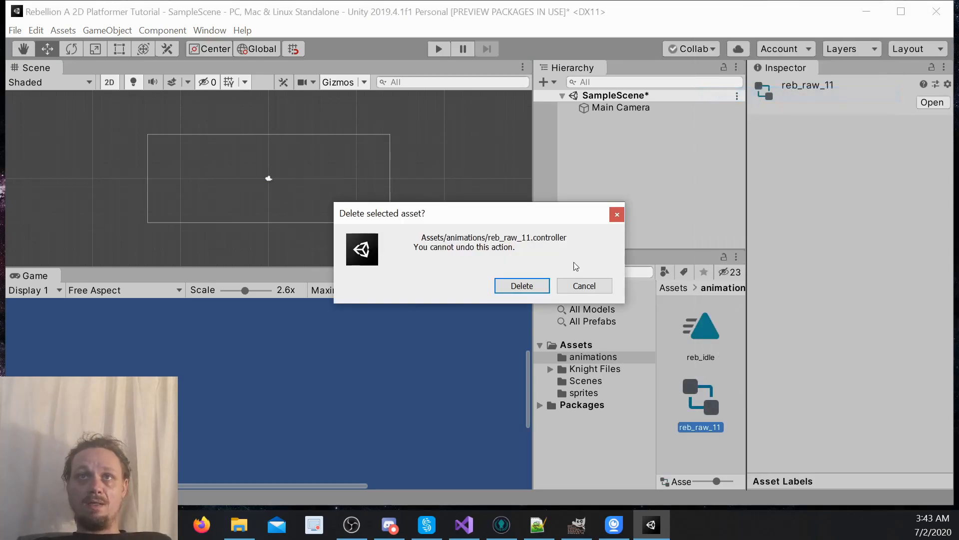
{"action": "left_click", "coordinate": [533, 285]}
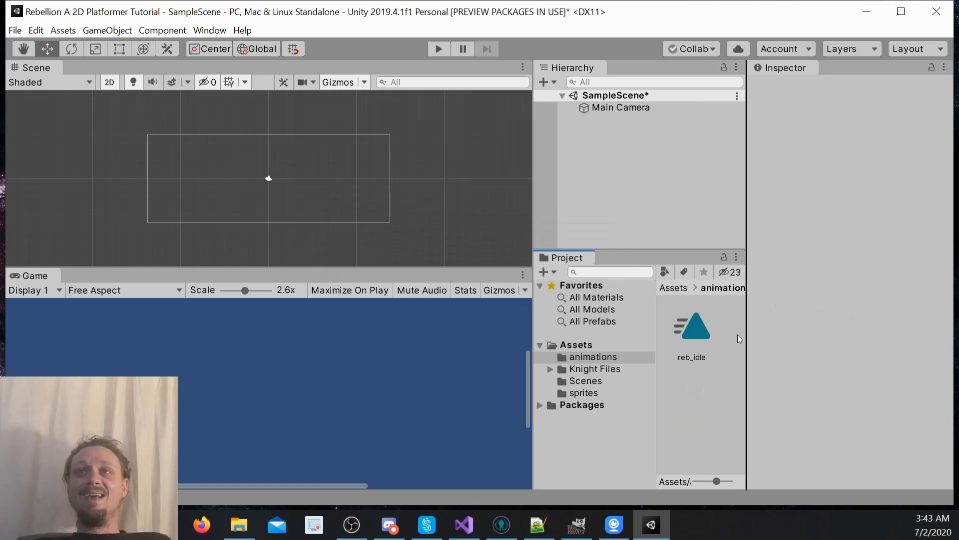
- Place the reb_walk sheet near the centre of the scene and save the new animation as reb_walk in the sprites folder
{"action": "left_click", "coordinate": [564, 393]}
{"action": "scroll", "coordinate": [716, 370], "scroll_direction": "down", "scroll_amount": 1}
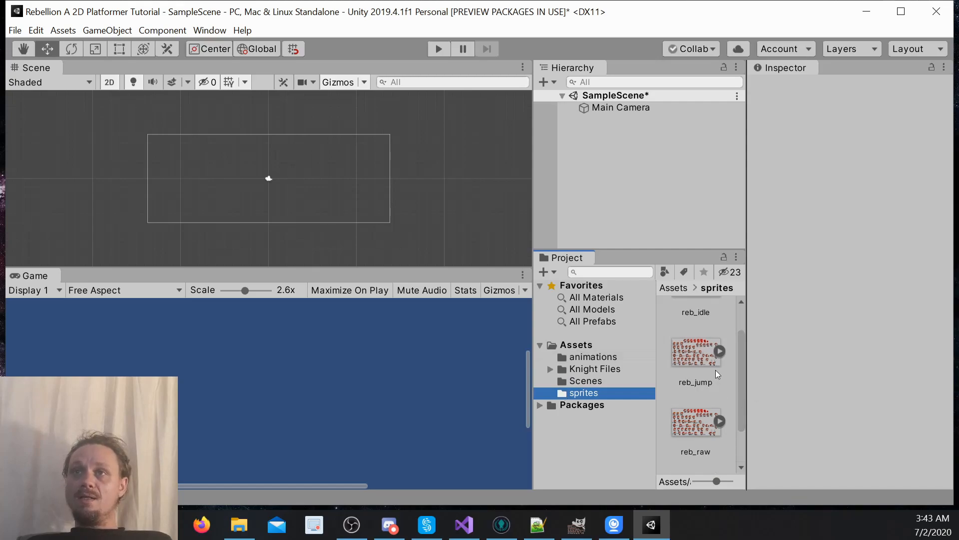
{"action": "scroll", "coordinate": [715, 374], "scroll_direction": "up", "scroll_amount": 1}
{"action": "scroll", "coordinate": [714, 379], "scroll_direction": "down", "scroll_amount": 1}
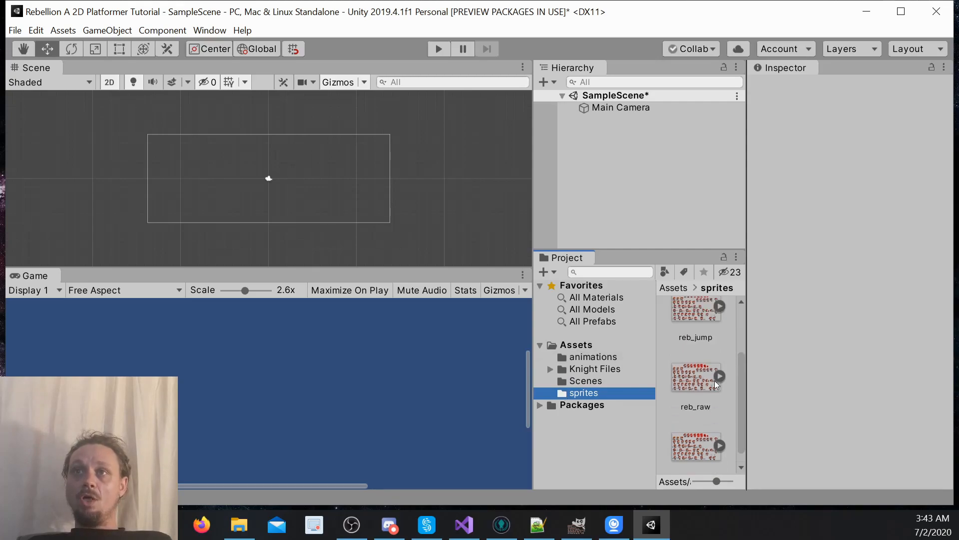
{"action": "scroll", "coordinate": [714, 380], "scroll_direction": "down", "scroll_amount": 1}
{"action": "left_click_drag", "start_coordinate": [700, 439], "coordinate": [268, 181]}
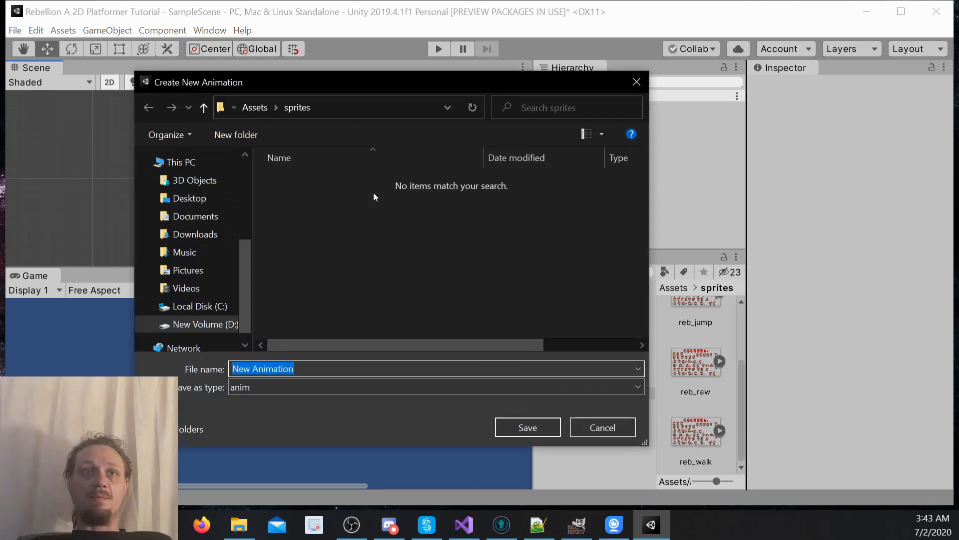
{"action": "type", "text": "reb_walk"}
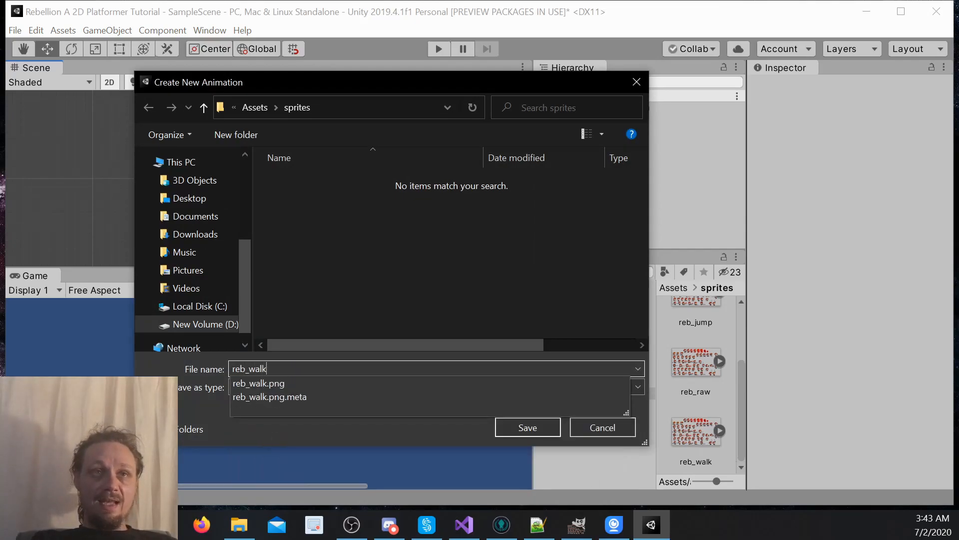
{"action": "left_click", "coordinate": [523, 431]}
{"action": "left_click", "coordinate": [524, 429]}
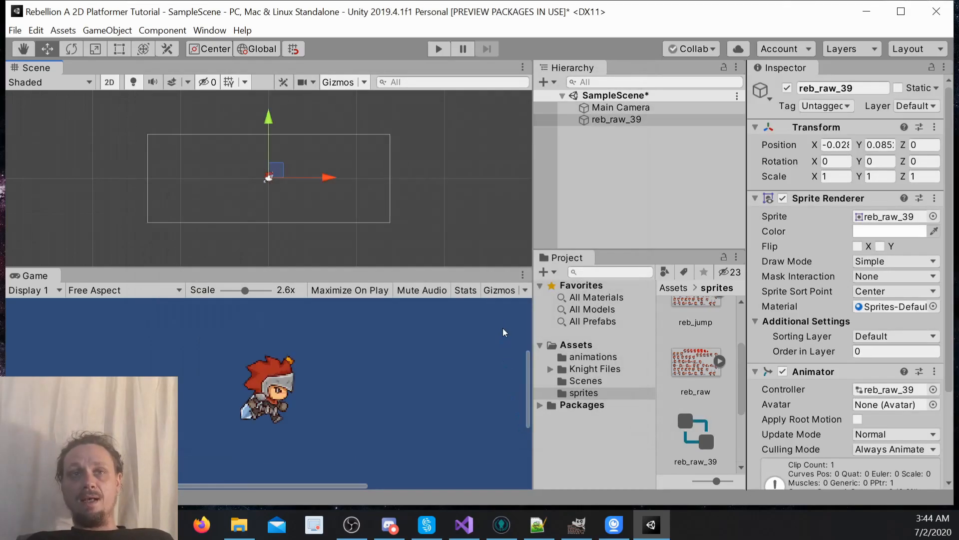
- Play the scene to preview the knight's walk animation, and stop playback
{"action": "left_click", "coordinate": [438, 49]}
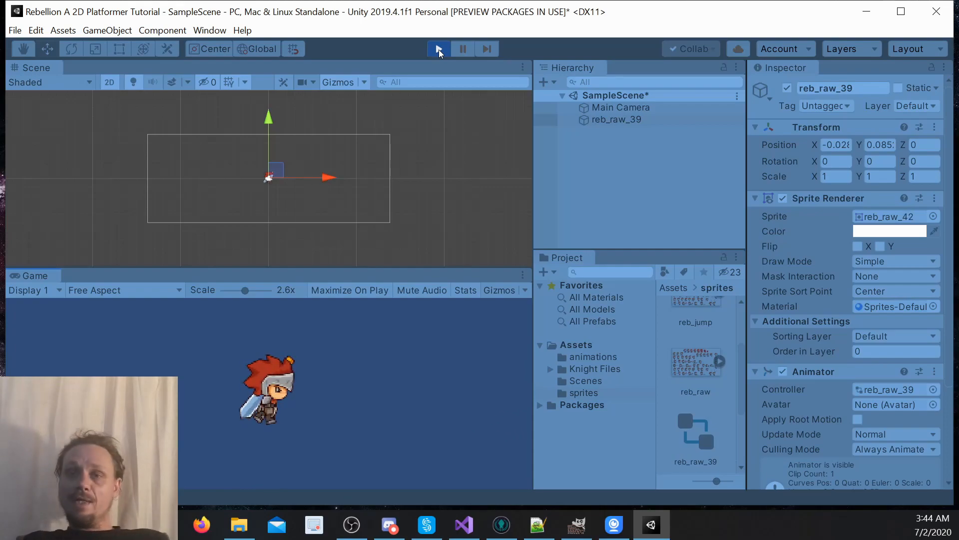
{"action": "left_click", "coordinate": [439, 48]}
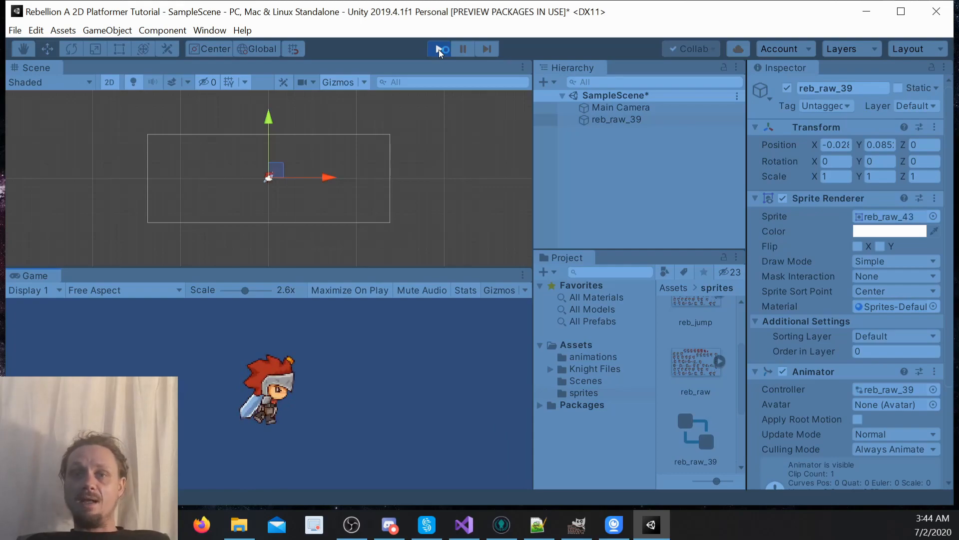